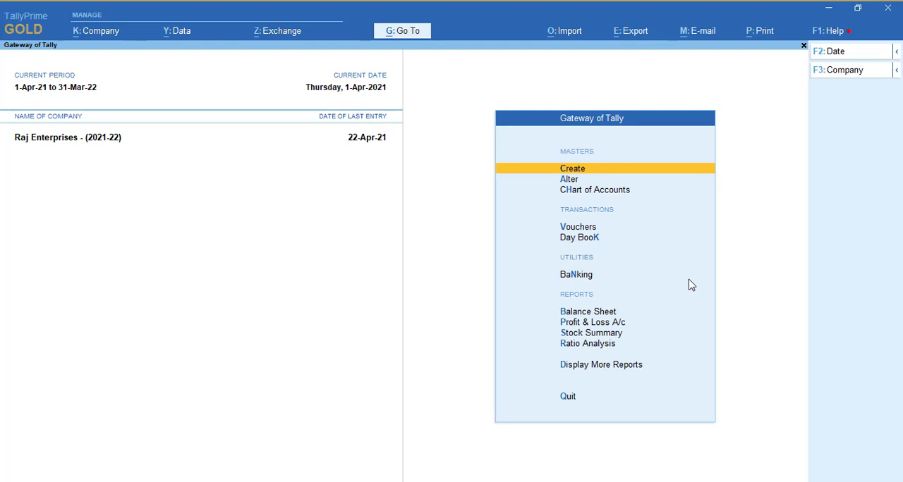
# Open the HDFC Bank ledger for alteration from the accounting masters
pyautogui.press('Down')
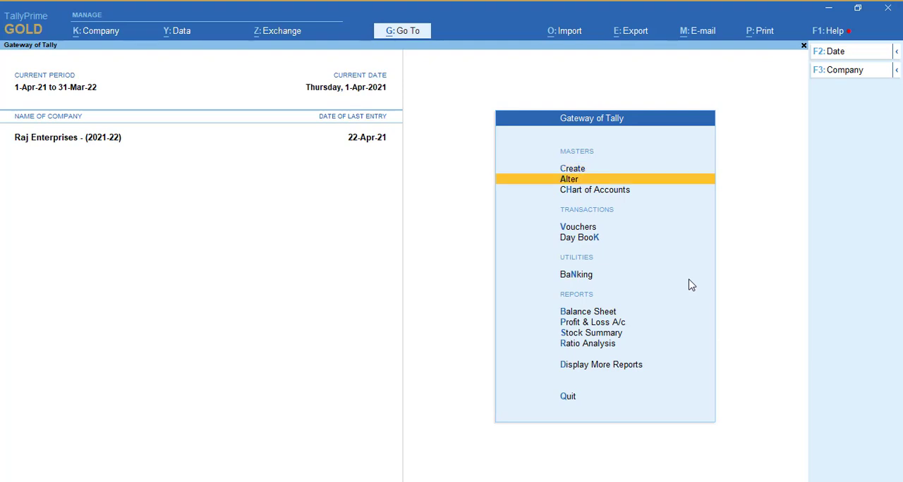
pyautogui.press('Return')
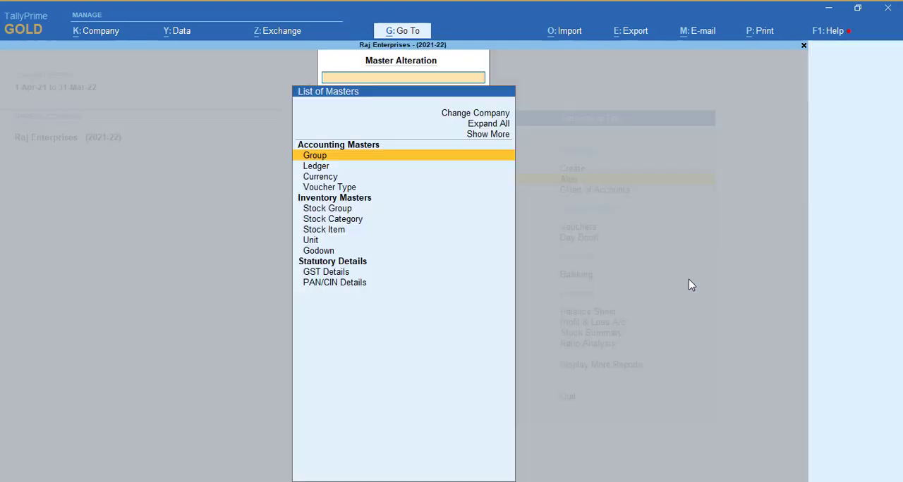
pyautogui.press('Down')
pyautogui.press('Return')
pyautogui.press('Down')
pyautogui.press('Down')
pyautogui.press('Down')
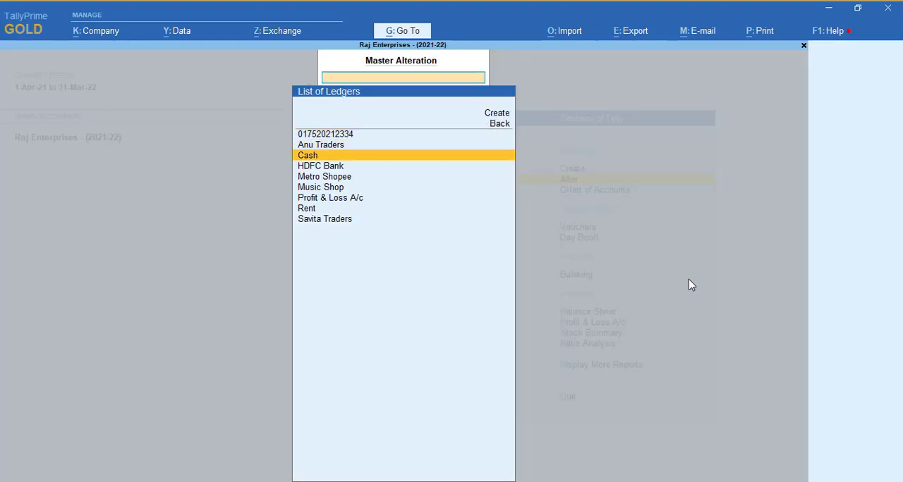
pyautogui.press('Return')
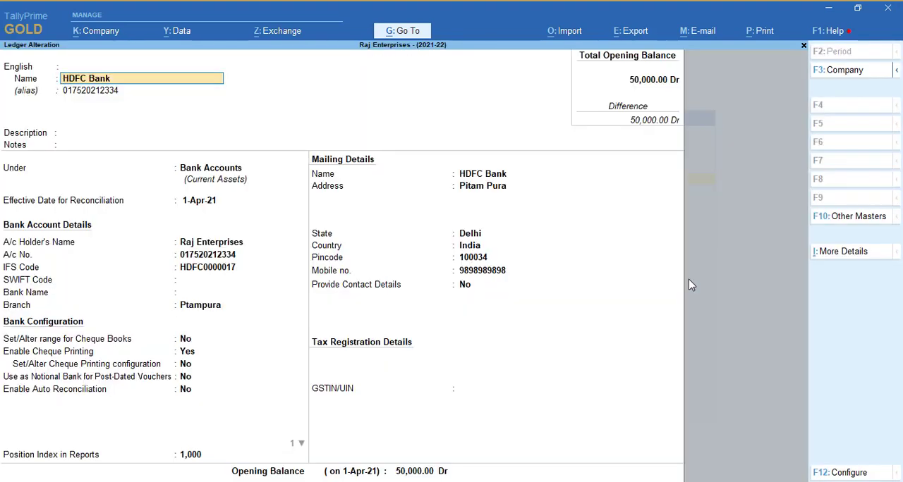
# Keep the Bank Accounts group and existing reconciliation date, and set the ledger's bank name to HDFC Bank (India)
pyautogui.press('Return')
pyautogui.press('Return')
pyautogui.press('Return')
pyautogui.press('Return')
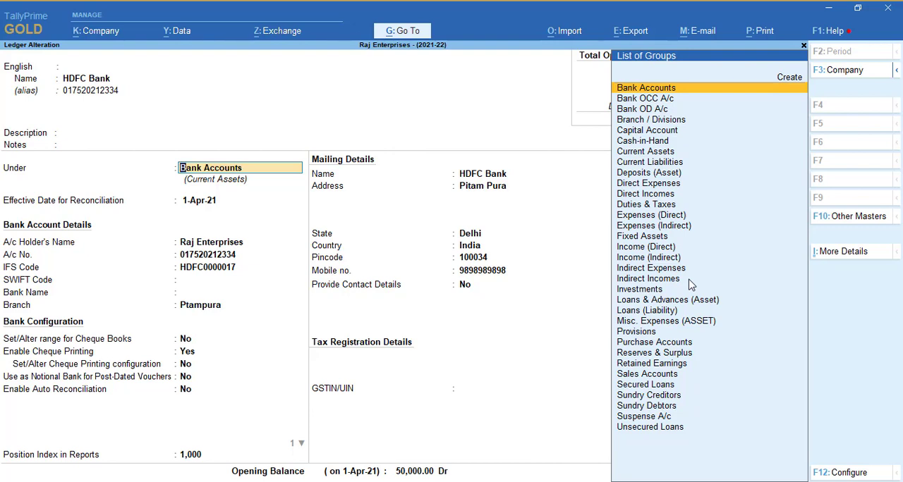
pyautogui.press('Return')
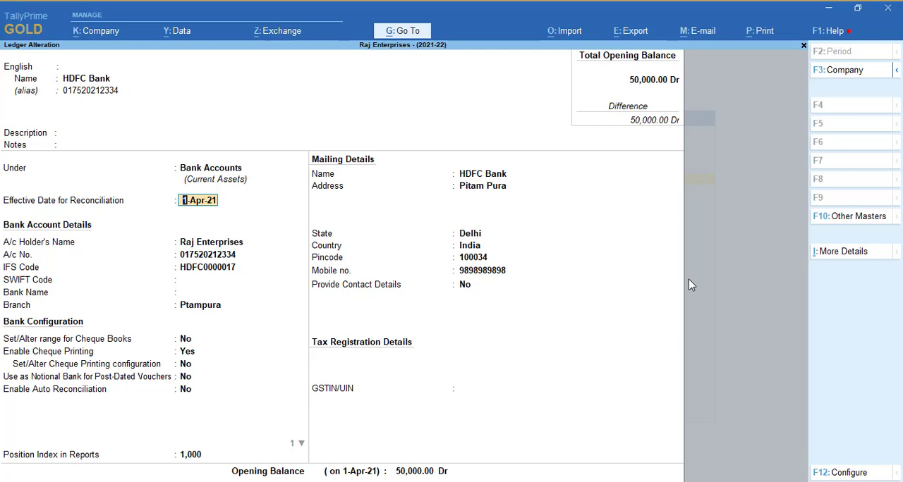
pyautogui.press('Return')
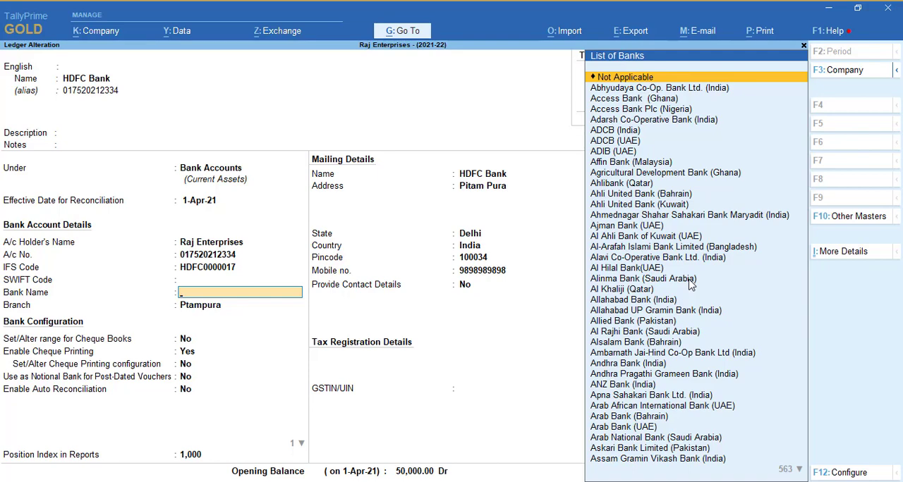
pyautogui.write('hd')
pyautogui.press('Return')
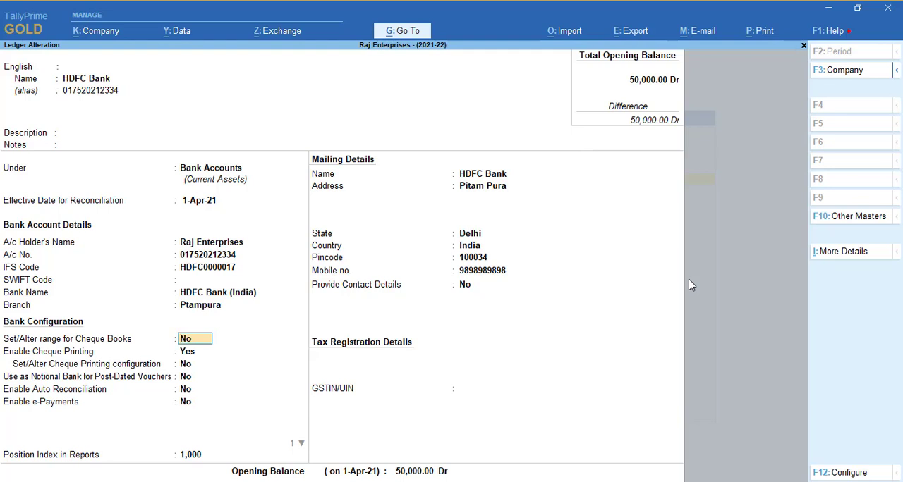
# Enable auto reconciliation for the HDFC Bank ledger and choose to alter its auto reconciliation configuration
pyautogui.press('Return')
pyautogui.press('Return')
pyautogui.press('Return')
pyautogui.press('Return')
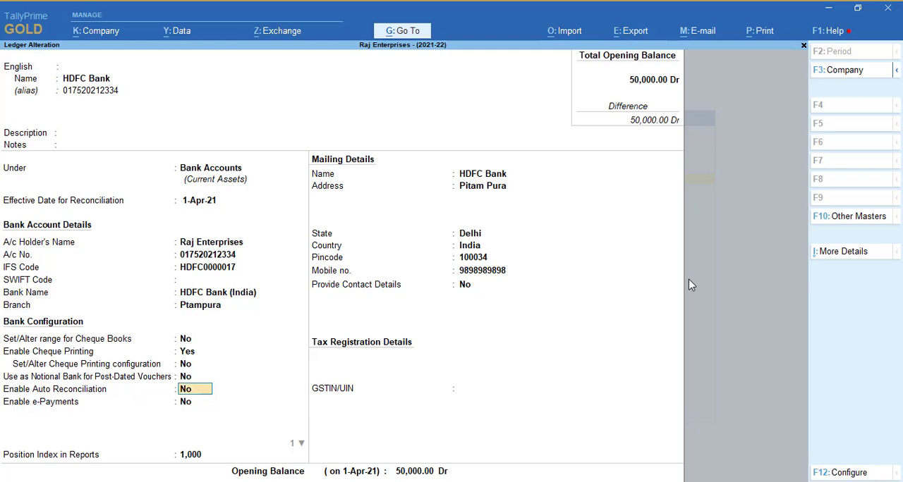
pyautogui.write('y')
pyautogui.press('Return')
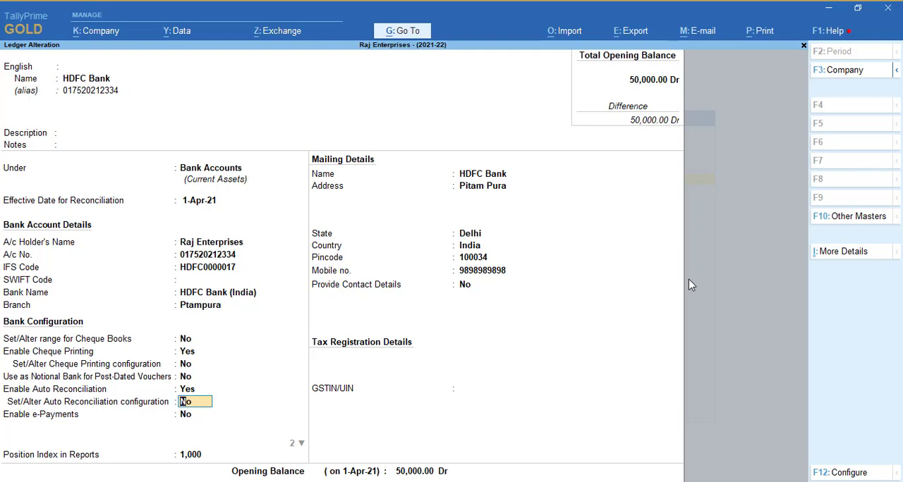
pyautogui.write('y')
pyautogui.press('Return')
pyautogui.press('Return')
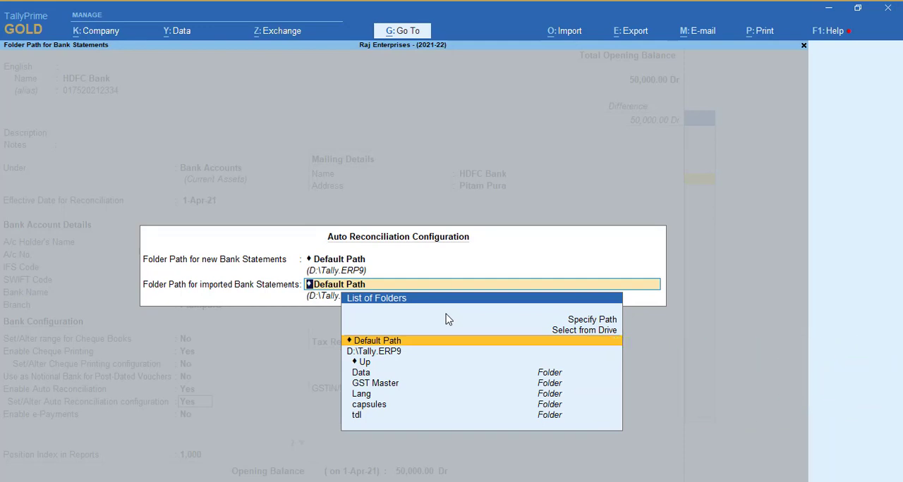
# Set the folder path for new bank statements to C:\Users\Admin-os\Desktop\Auto Back Reco, copying it from the folder open in File Explorer
pyautogui.press('BackSpace')
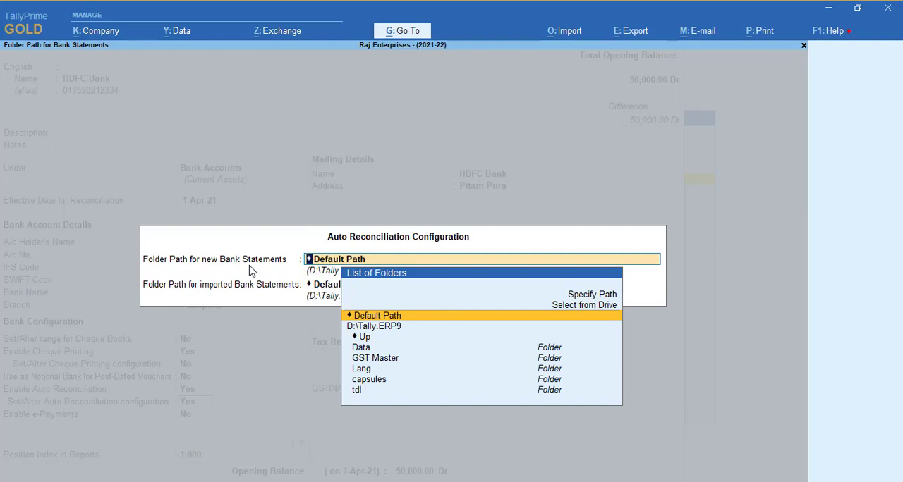
pyautogui.hotkey('alt', 'Tab')
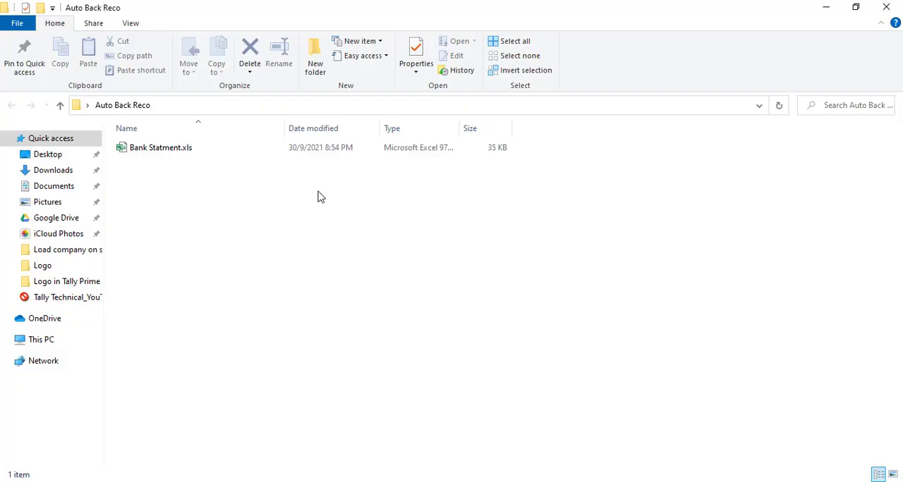
pyautogui.click(336, 110)
pyautogui.hotkey('ctrl', 'c')
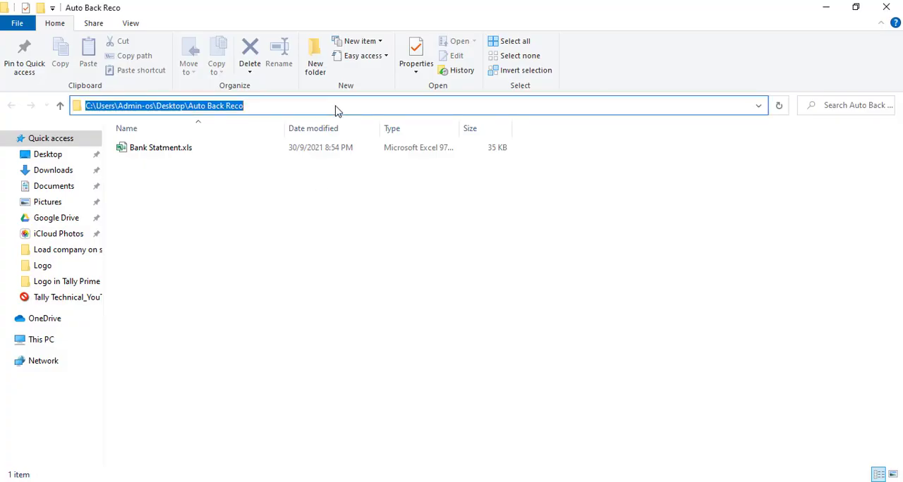
pyautogui.hotkey('alt', 'Tab')
pyautogui.press('Up')
pyautogui.press('Up')
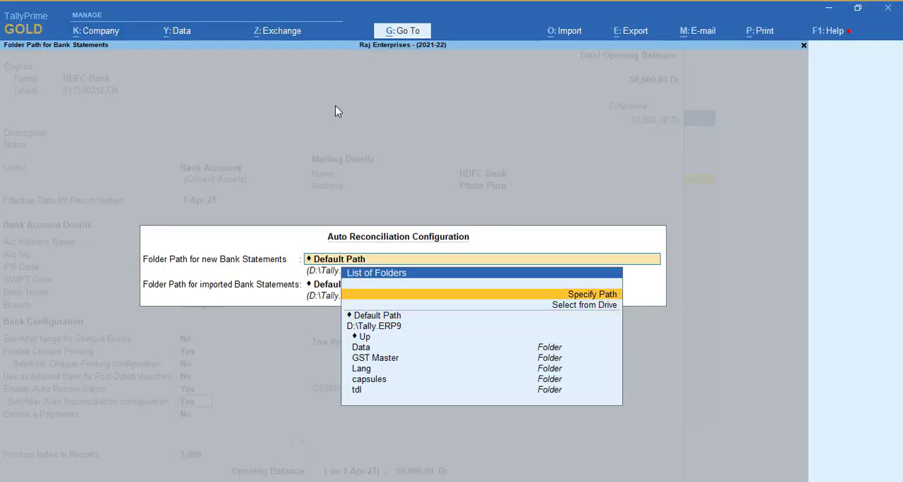
pyautogui.press('Return')
pyautogui.hotkey('ctrl', 'v')
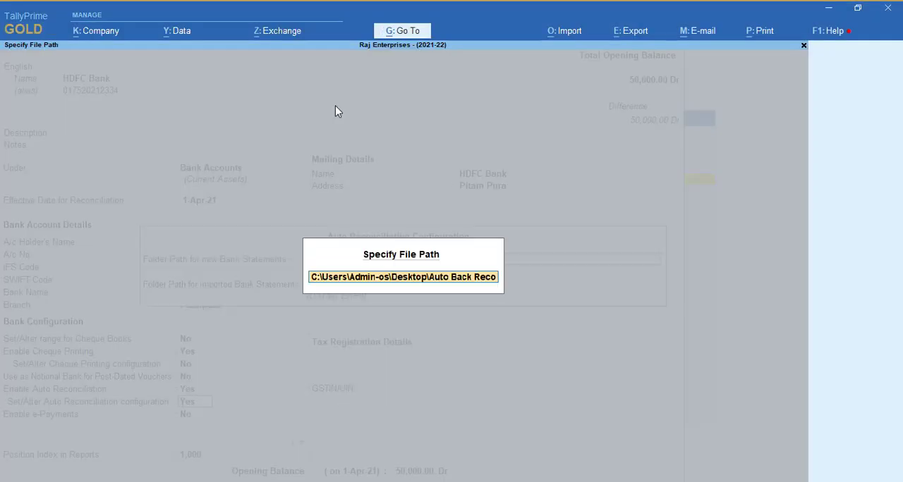
pyautogui.press('Return')
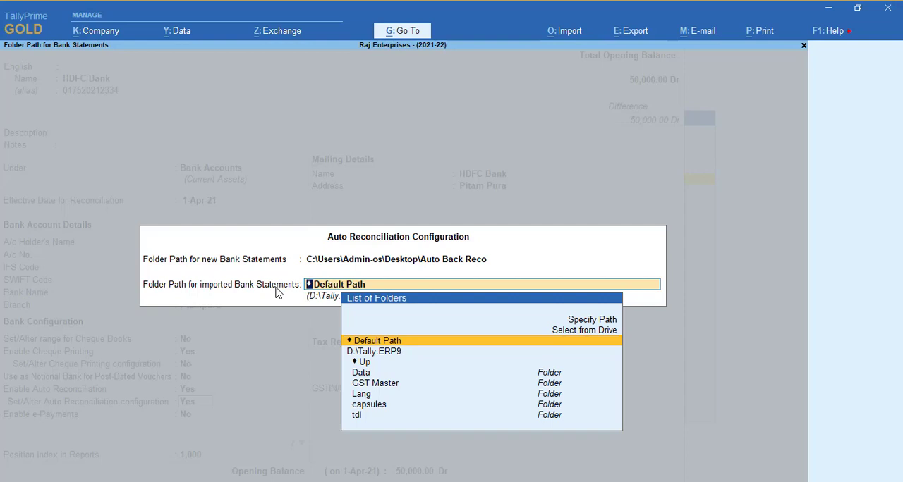
# Set the folder path for imported bank statements to C:\Users\Admin-os\Desktop\Auto Back Reco\imported and accept the auto reconciliation configuration
pyautogui.press('BackSpace')
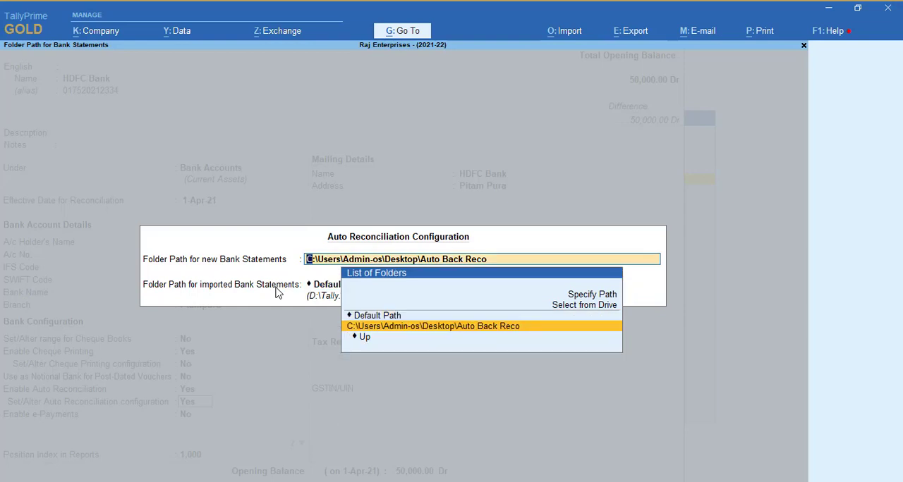
pyautogui.press('Return')
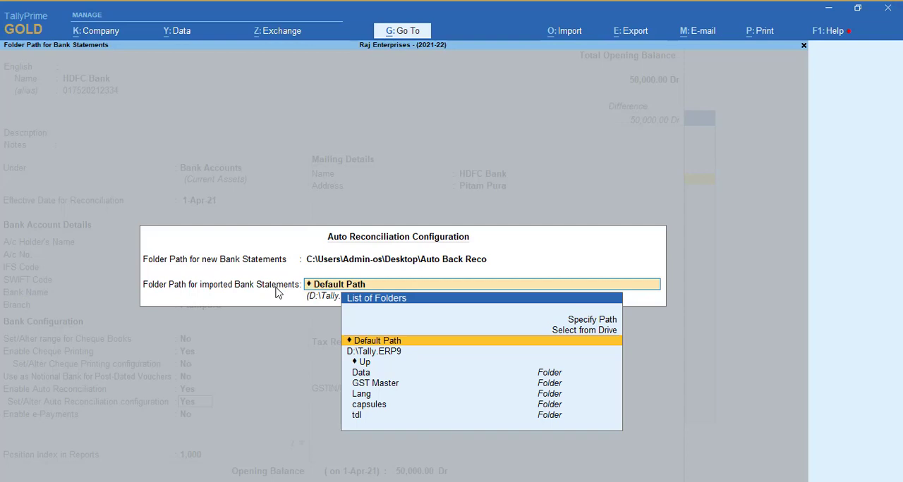
pyautogui.press('Up')
pyautogui.press('Up')
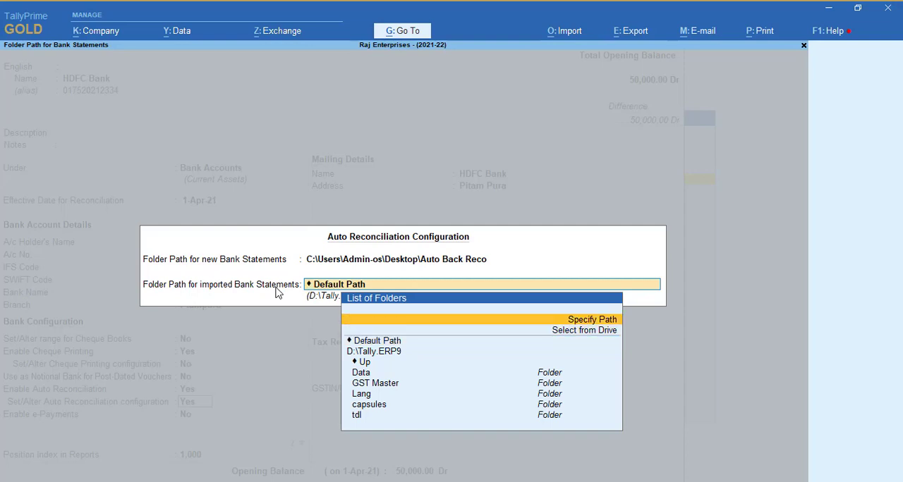
pyautogui.press('Return')
pyautogui.hotkey('ctrl', 'v')
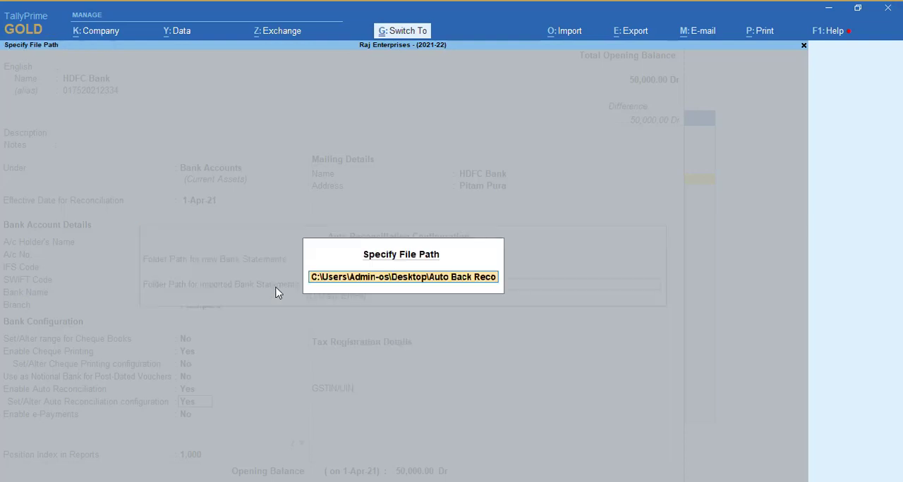
pyautogui.write('\\imported')
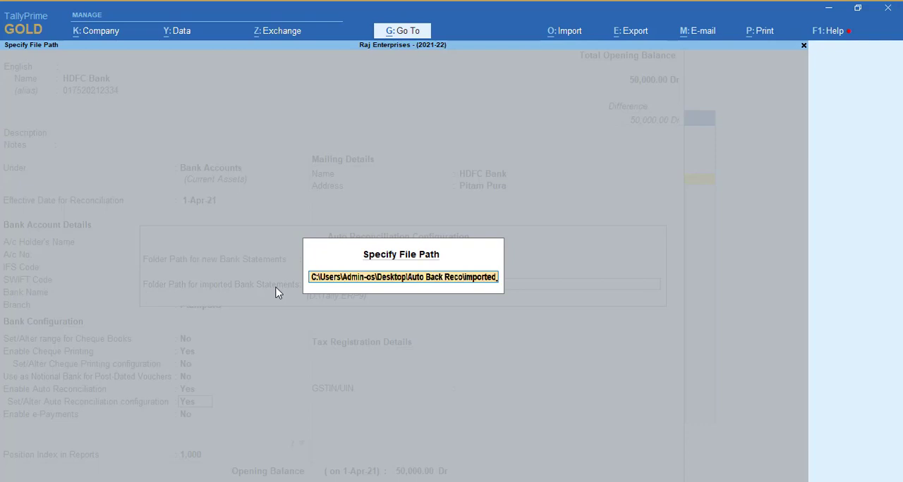
pyautogui.press('Return')
pyautogui.press('Return')
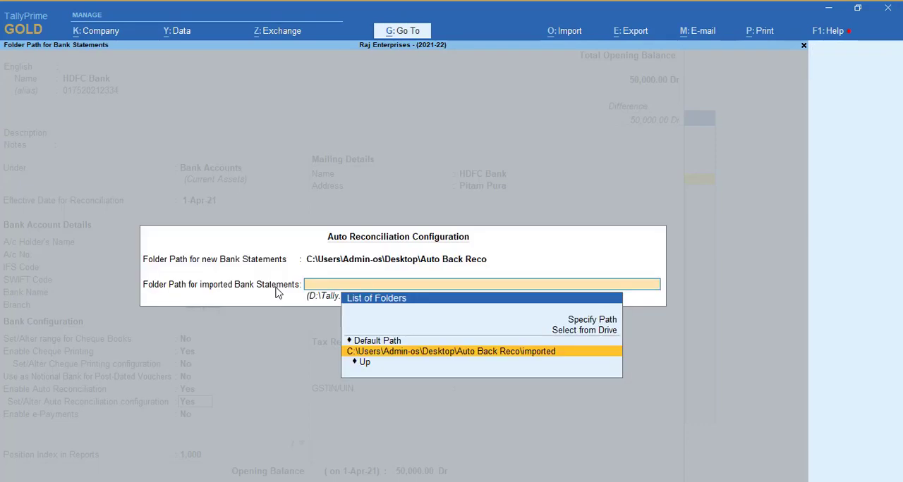
pyautogui.press('Return')
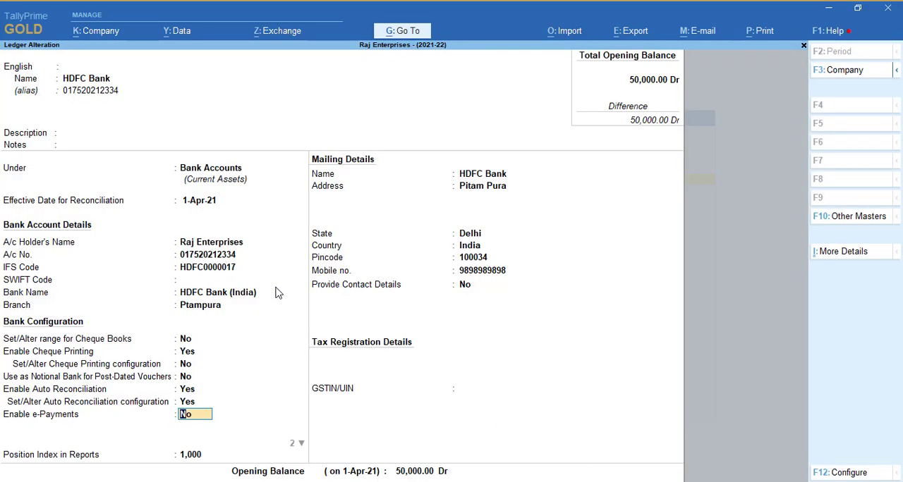
# Switch to File Explorer and check the imported folder inside Auto Back Reco
pyautogui.hotkey('alt', 'Tab')
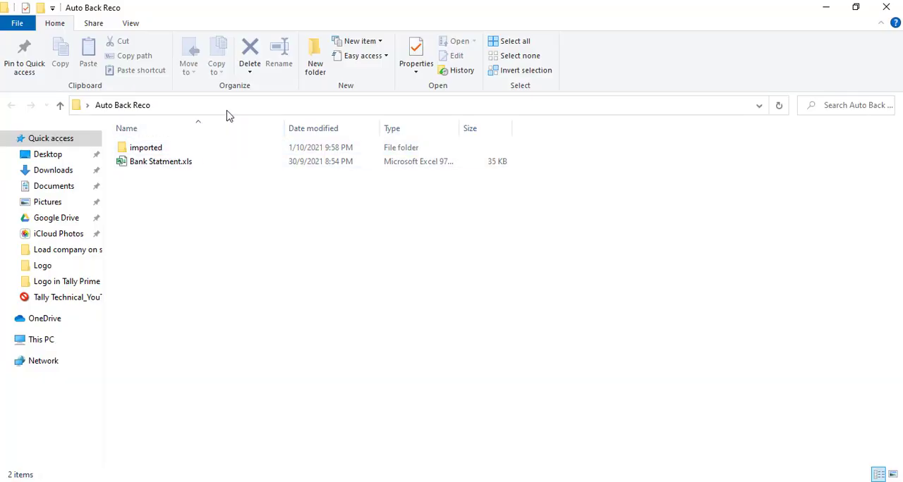
pyautogui.click(306, 105)
pyautogui.click(236, 219)
pyautogui.click(161, 150)
pyautogui.doubleClick(160, 150)
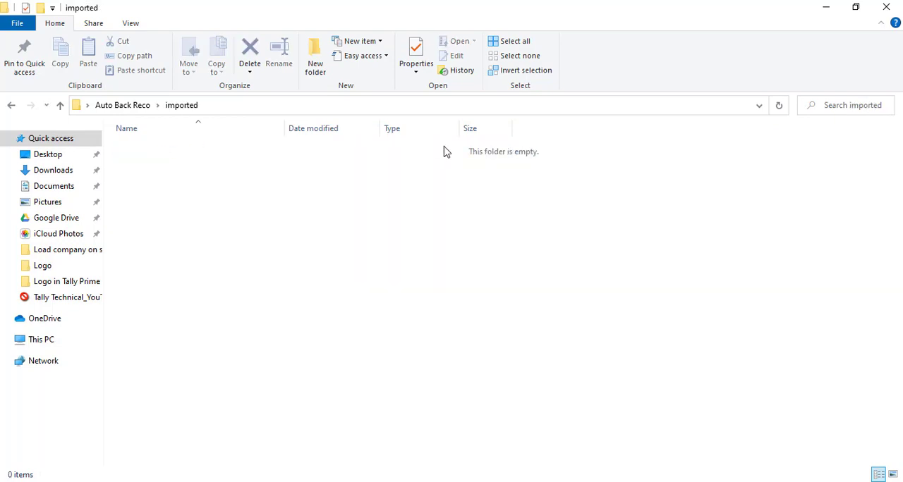
# Switch back to TallyPrime, keep the remaining ledger details and save the altered HDFC Bank ledger
pyautogui.hotkey('alt', 'Tab')
pyautogui.press('Return')
pyautogui.press('Return')
pyautogui.press('Return')
pyautogui.press('Return')
pyautogui.press('Return')
pyautogui.press('Return')
pyautogui.press('Return')
pyautogui.press('Return')
pyautogui.press('Return')
pyautogui.press('Return')
pyautogui.press('Return')
pyautogui.press('Return')
pyautogui.press('Return')
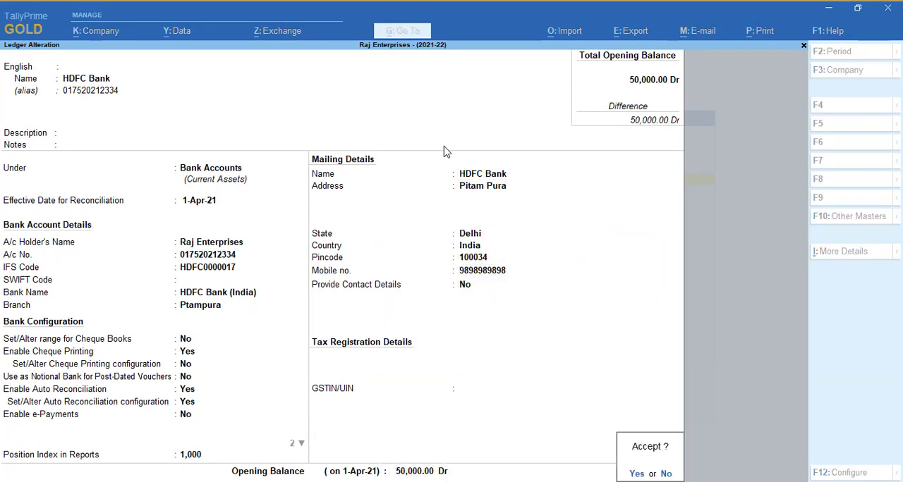
pyautogui.press('Return')
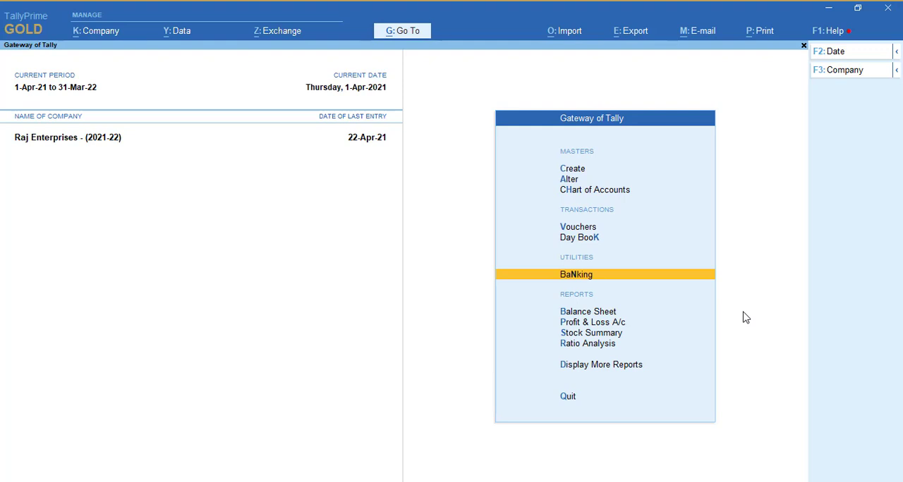
# Display the HDFC Bank ledger vouchers from the account books and open their bank reconciliation
pyautogui.press('d')
pyautogui.press('a')
pyautogui.press('l')
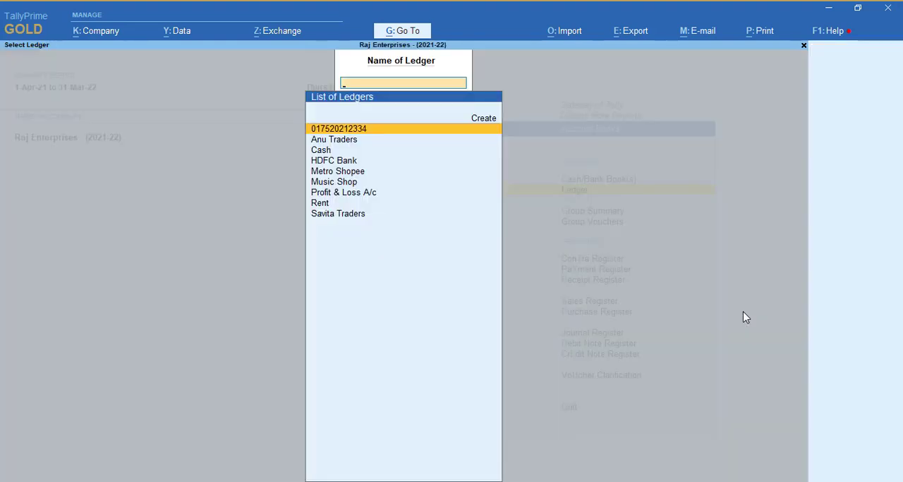
pyautogui.press('Down')
pyautogui.press('Down')
pyautogui.press('Down')
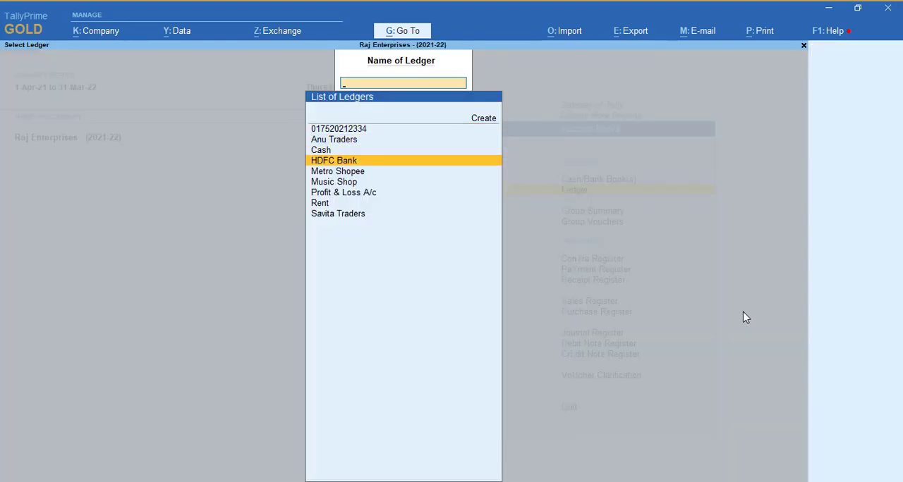
pyautogui.press('Return')
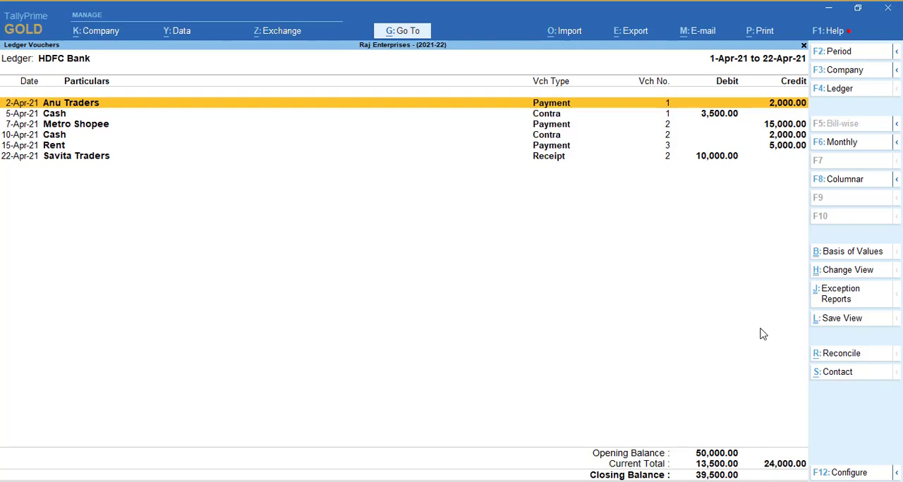
pyautogui.click(841, 361)
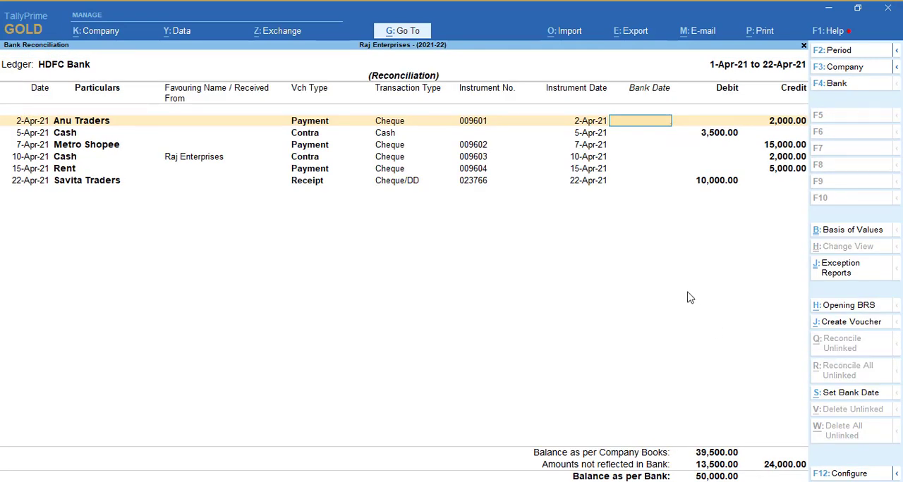
# Leave the HDFC Bank reconciliation and the account books, return to the Gateway of Tally and open the Banking utilities
pyautogui.press('Escape')
pyautogui.press('Escape')
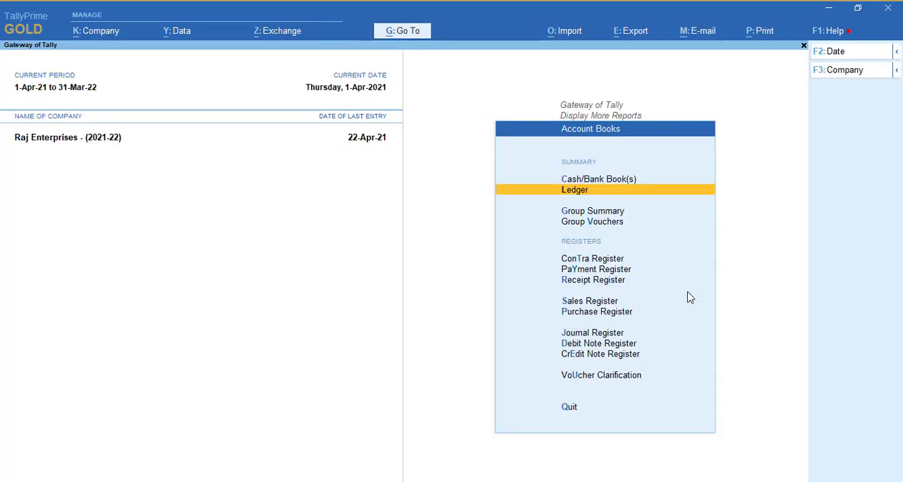
pyautogui.press('Escape')
pyautogui.press('Escape')
pyautogui.press('Escape')
pyautogui.press('Down')
pyautogui.press('Down')
pyautogui.press('Down')
pyautogui.press('Down')
pyautogui.press('Down')
pyautogui.press('Down')
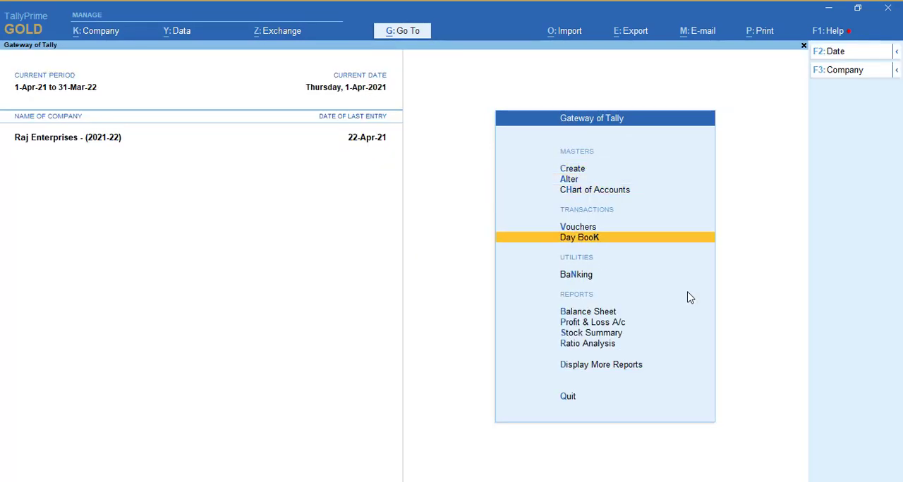
pyautogui.press('Up')
pyautogui.press('Return')
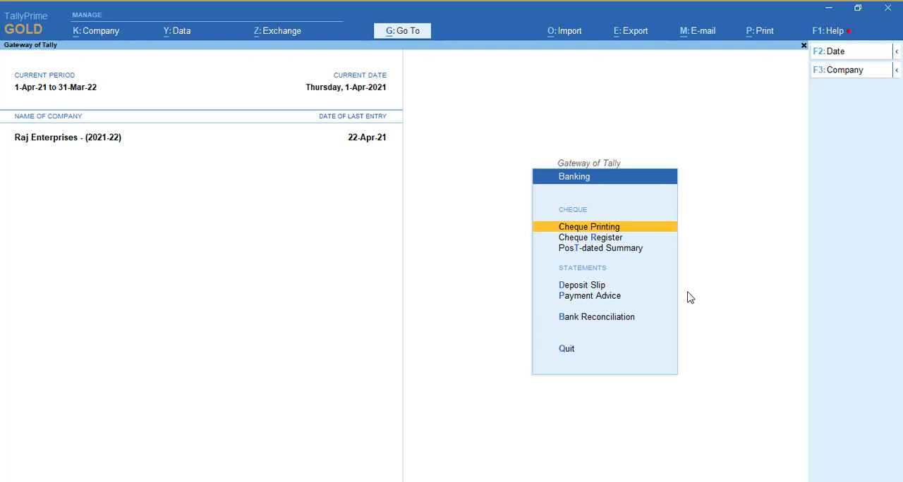
# Open Bank Reconciliation from the Banking utilities for the HDFC Bank ledger
pyautogui.press('Down')
pyautogui.press('Down')
pyautogui.press('Down')
pyautogui.press('Down')
pyautogui.press('Down')
pyautogui.press('Return')
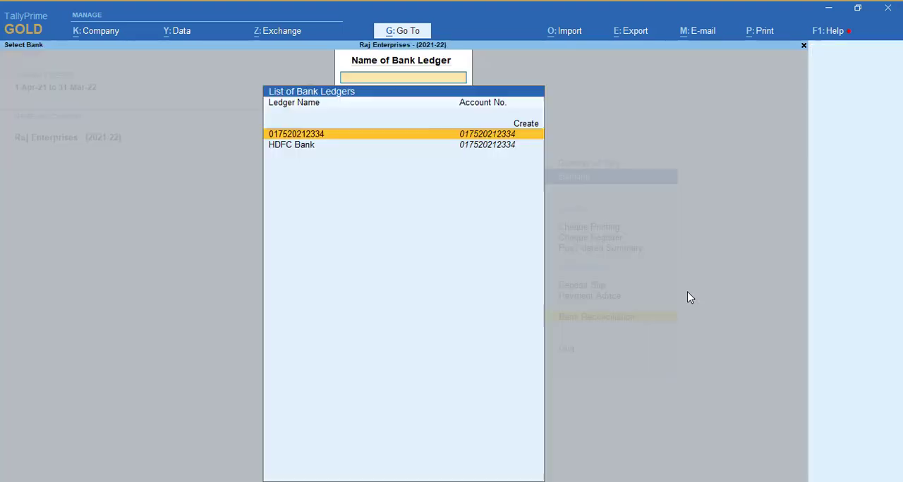
pyautogui.press('Down')
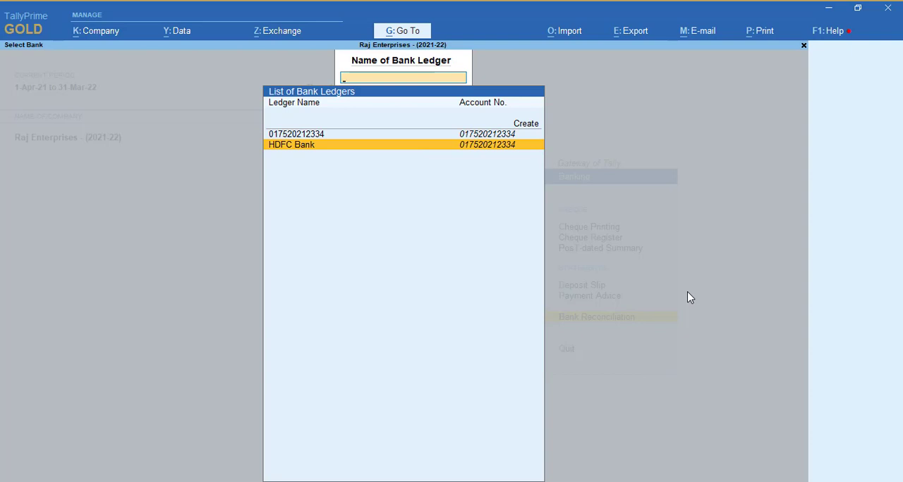
pyautogui.press('Return')
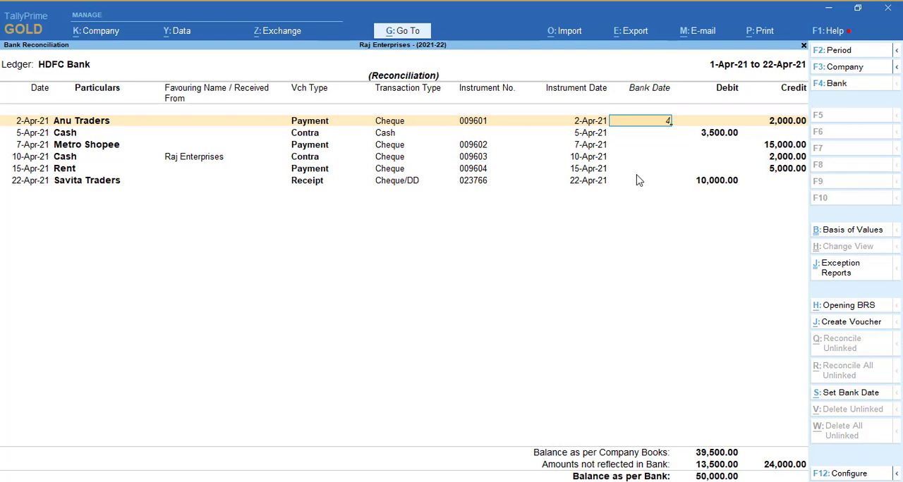
# Try manual bank dates of 4-Apr-21 for Anu Traders, 5-Apr-21 for the cash deposit and 7-Apr-21 for Metro Shopee, and leave without accepting
pyautogui.press('Return')
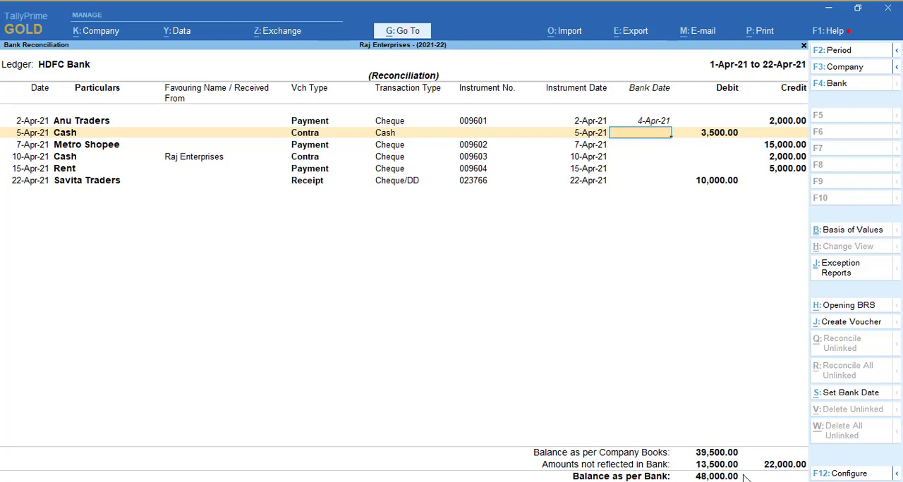
pyautogui.write('5')
pyautogui.press('Return')
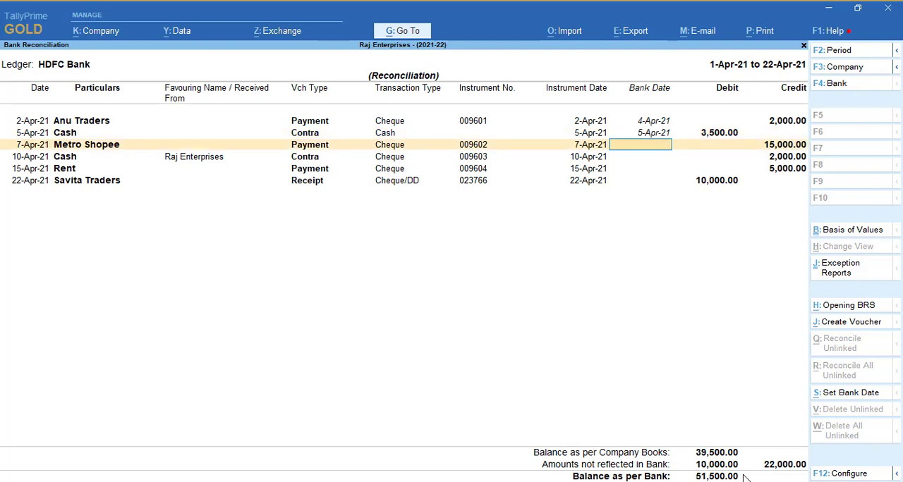
pyautogui.write('7')
pyautogui.press('Return')
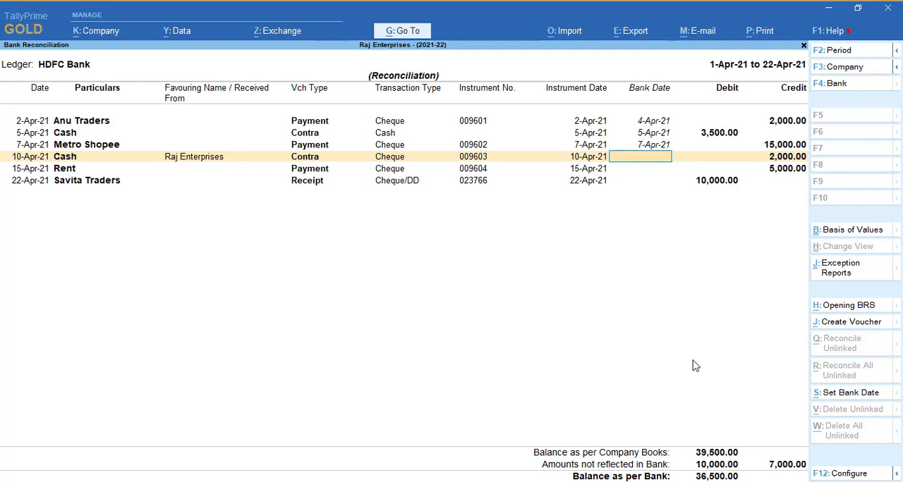
pyautogui.press('Escape')
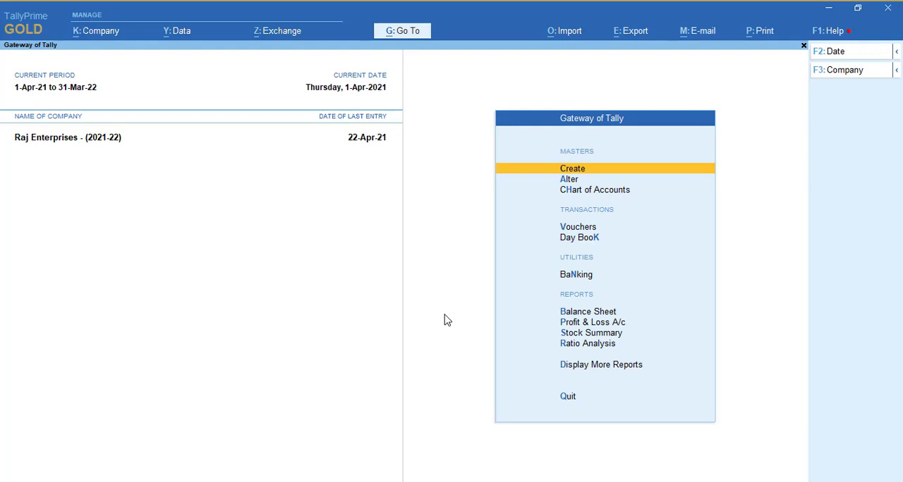
# Reopen the HDFC Bank ledger's bank reconciliation through the Banking utilities at the Gateway of Tally
pyautogui.press('Down')
pyautogui.press('Down')
pyautogui.press('Down')
pyautogui.press('Down')
pyautogui.press('Down')
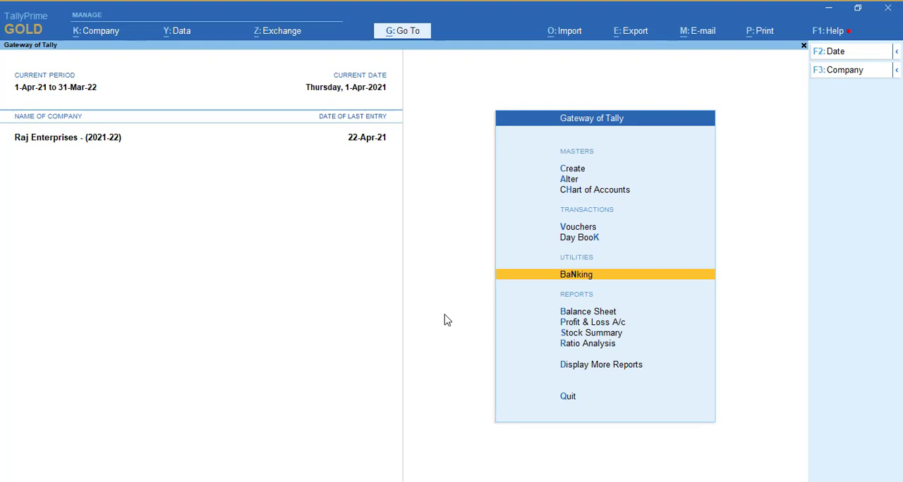
pyautogui.press('Return')
pyautogui.press('Down')
pyautogui.press('Down')
pyautogui.press('Down')
pyautogui.press('Down')
pyautogui.press('Down')
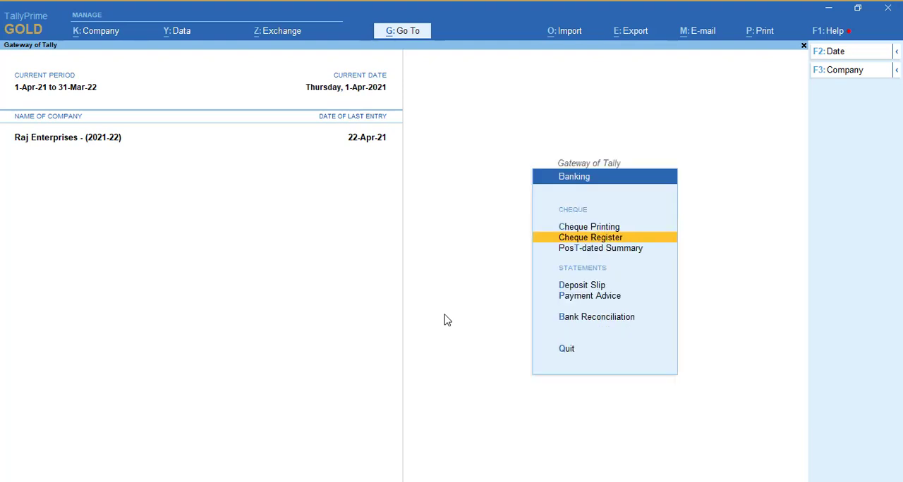
pyautogui.press('Return')
pyautogui.press('Down')
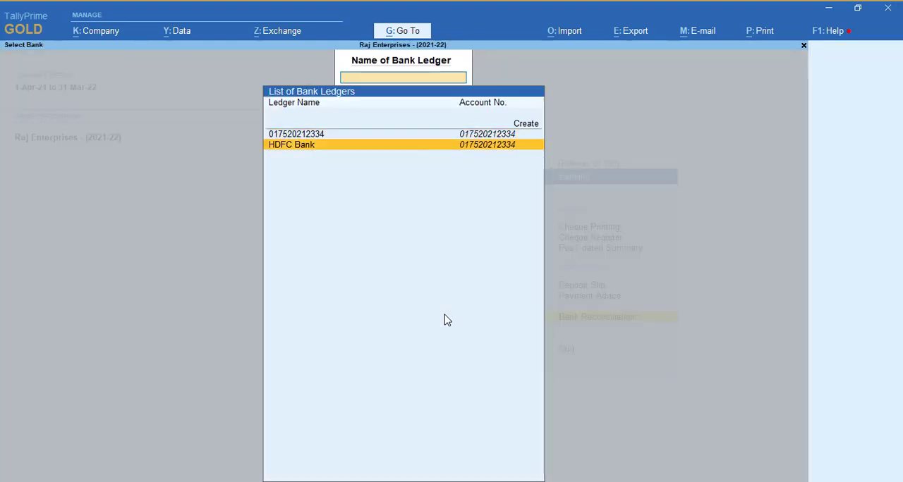
pyautogui.press('Return')
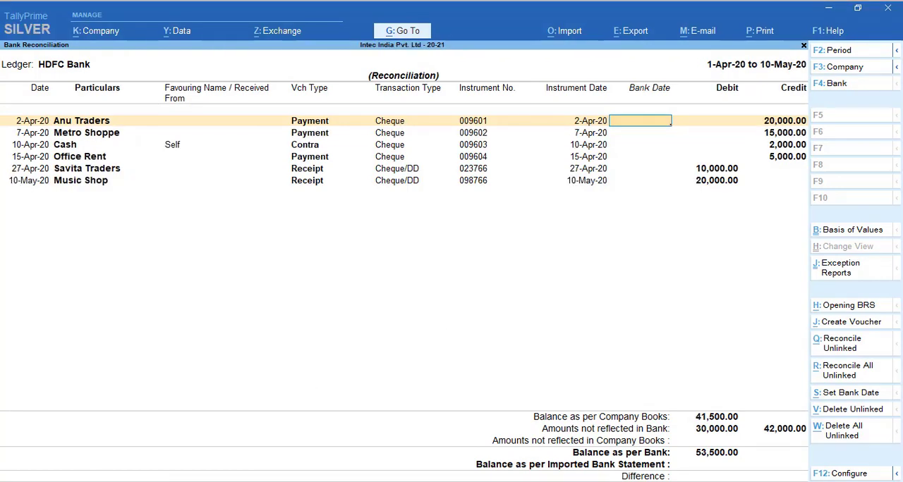
# Switch to File Explorer, open Bank statment.xls from the Import folder in Excel and examine the statement's transaction entries
pyautogui.click(362, 446)
pyautogui.click(125, 104)
pyautogui.doubleClick(144, 148)
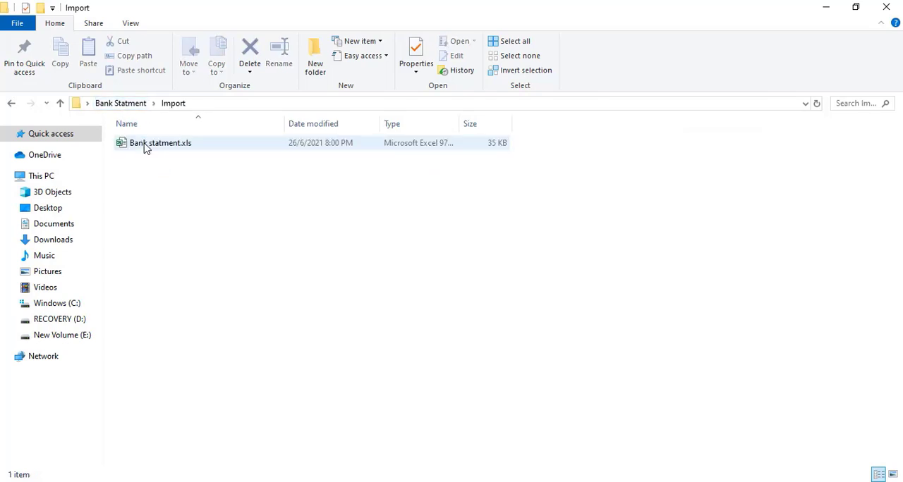
pyautogui.doubleClick(148, 143)
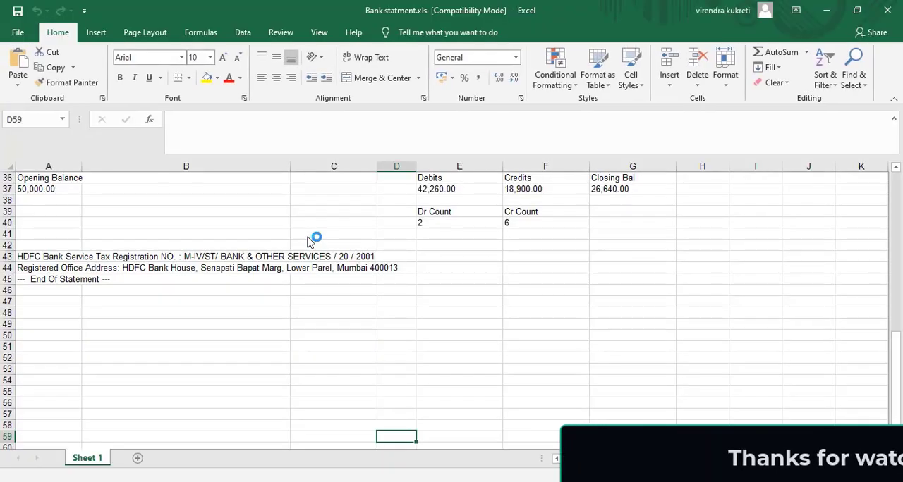
pyautogui.moveTo(895, 385); pyautogui.dragTo(892, 268)
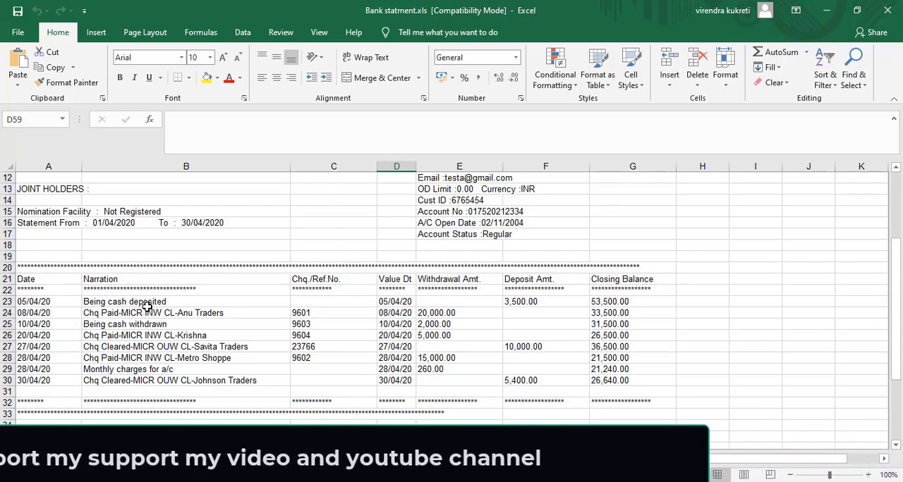
pyautogui.click(170, 339)
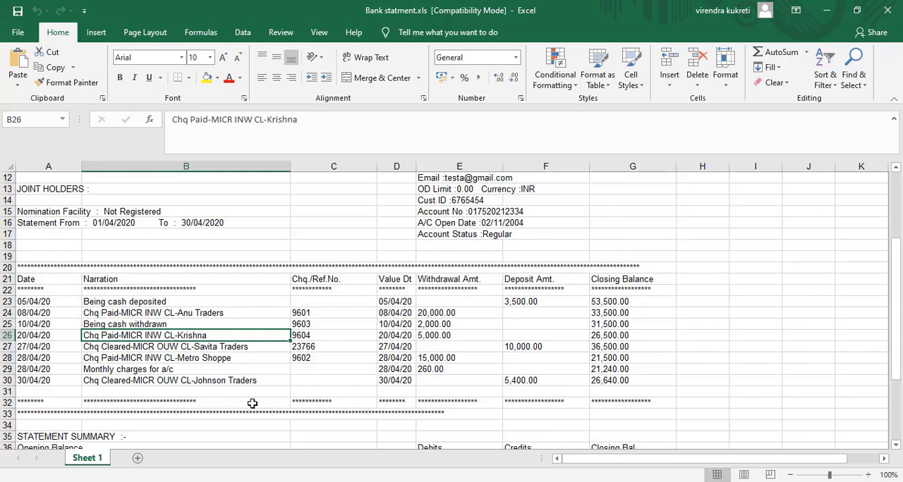
# Switch back to TallyPrime and start a bank statement import, keeping the folder C:\Users\Admin-os\Desktop\Auto Back Reco and the Supported file type
pyautogui.click(335, 481)
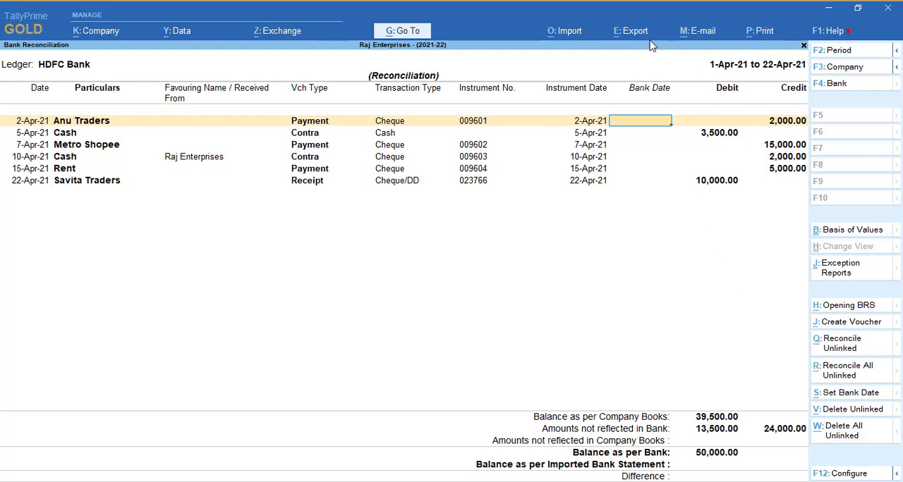
pyautogui.click(576, 39)
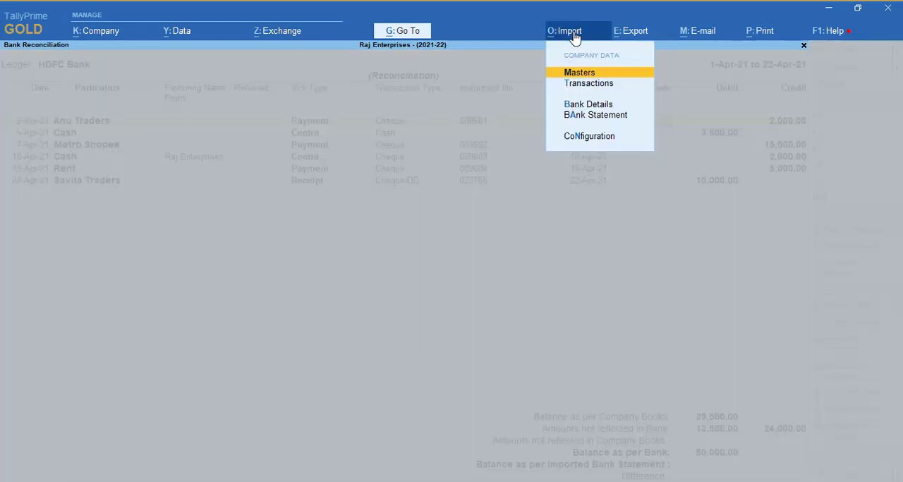
pyautogui.press('Down')
pyautogui.press('Down')
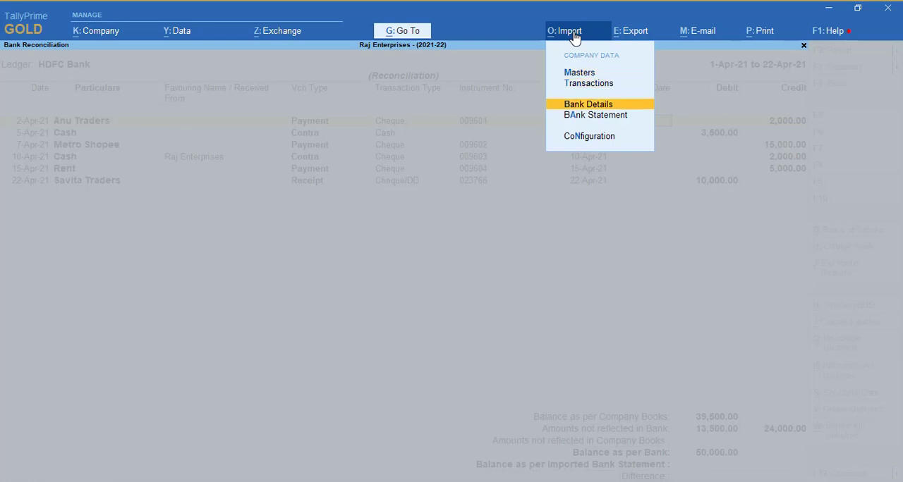
pyautogui.press('Down')
pyautogui.press('Return')
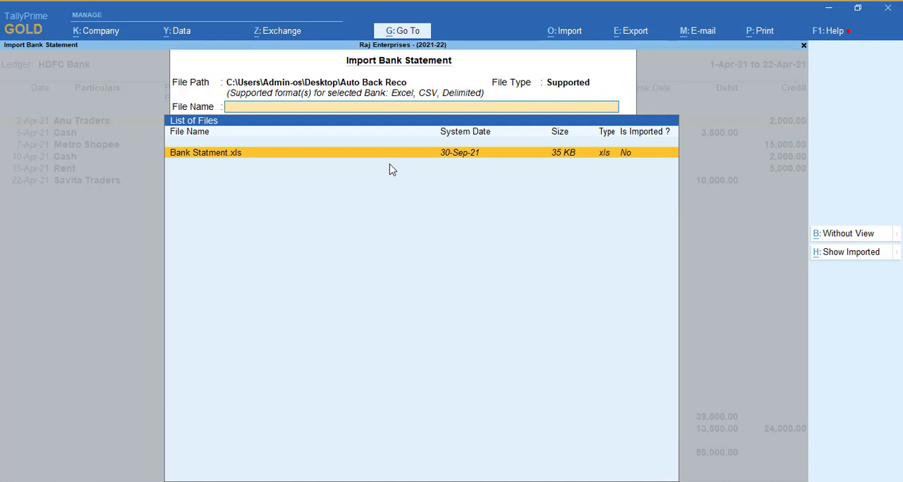
pyautogui.press('BackSpace')
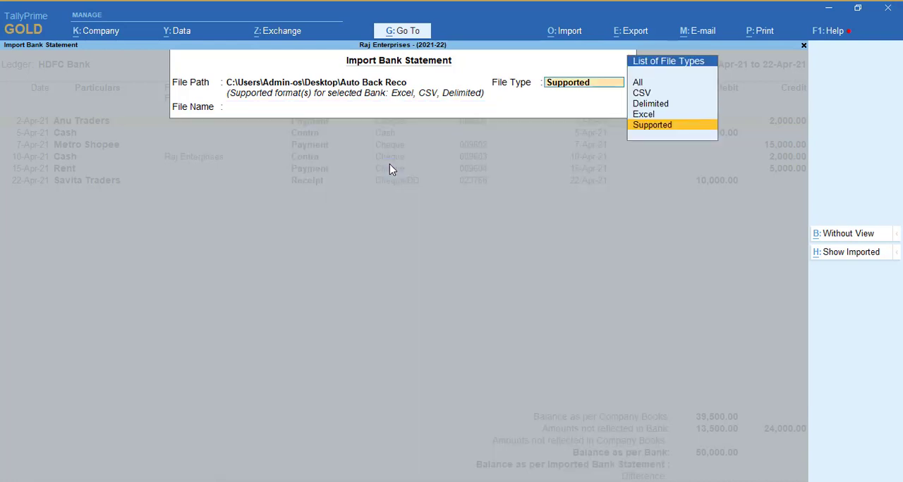
pyautogui.press('BackSpace')
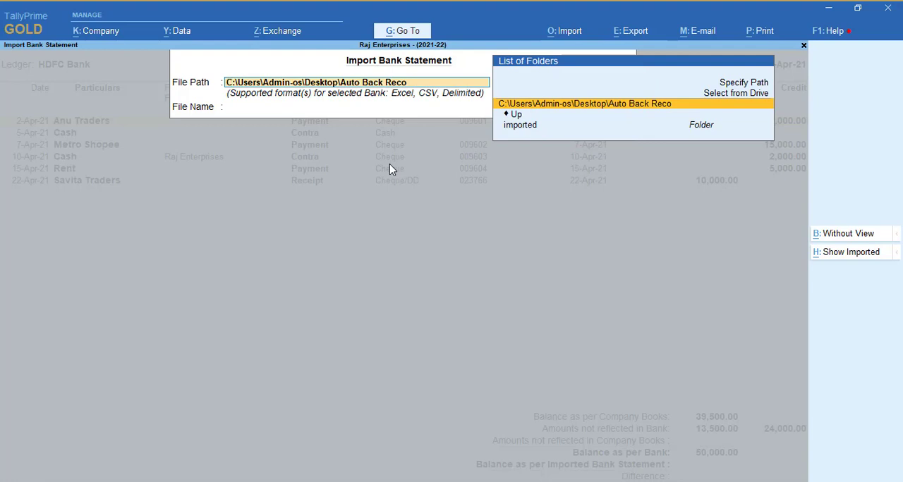
pyautogui.press('Return')
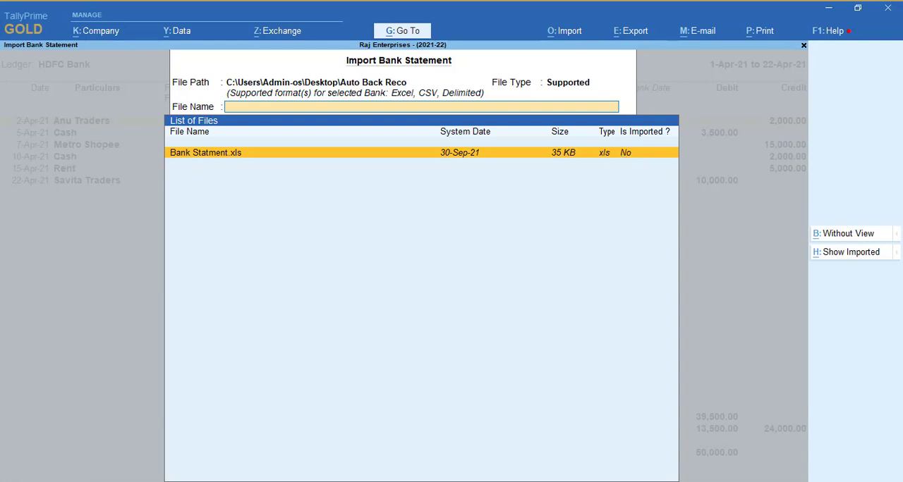
# Try the Show Imported and Without View options, and open the bank statement's entries for viewing before import
pyautogui.click(850, 256)
pyautogui.click(838, 256)
pyautogui.click(847, 236)
pyautogui.click(849, 239)
pyautogui.click(850, 240)
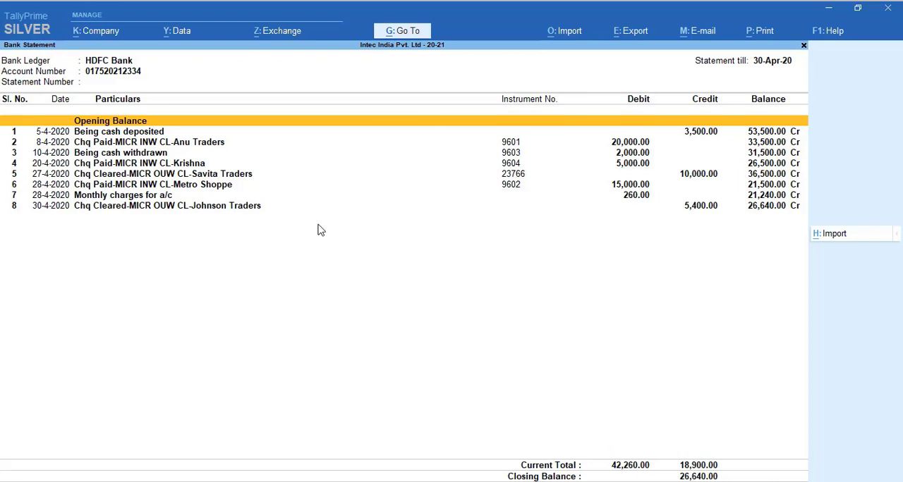
# Examine the bank statement entries, from the cash deposit through to the Johnson Traders cheque
pyautogui.press('Down')
pyautogui.press('Down')
pyautogui.press('Down')
pyautogui.press('Down')
pyautogui.press('Down')
pyautogui.press('Down')
pyautogui.press('Down')
pyautogui.press('Down')
pyautogui.press('Up')
pyautogui.press('Up')
pyautogui.press('Up')
pyautogui.press('Up')
pyautogui.press('Up')
pyautogui.press('Up')
pyautogui.press('Up')
pyautogui.press('Down')
pyautogui.press('Down')
pyautogui.press('Down')
pyautogui.press('Down')
pyautogui.press('Down')
pyautogui.press('Down')
pyautogui.press('Down')
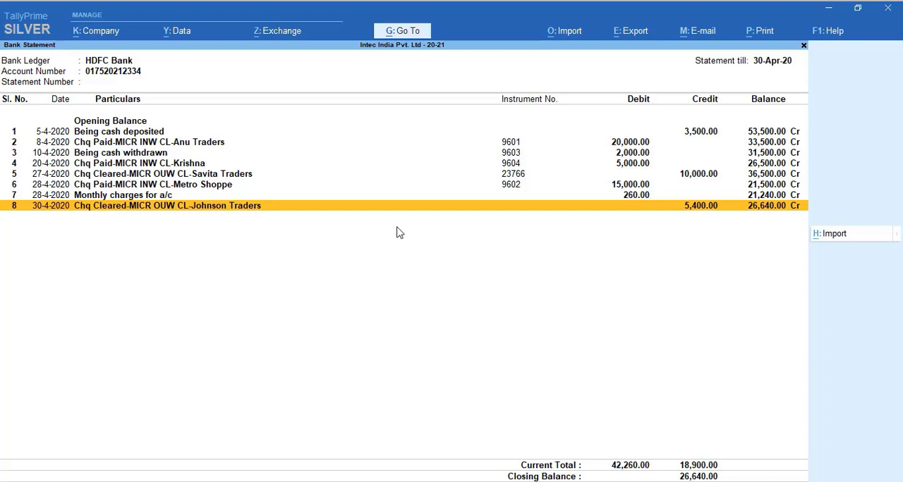
pyautogui.press('Up')
pyautogui.press('Up')
pyautogui.press('Up')
pyautogui.press('Up')
pyautogui.press('Up')
pyautogui.press('Up')
pyautogui.press('Up')
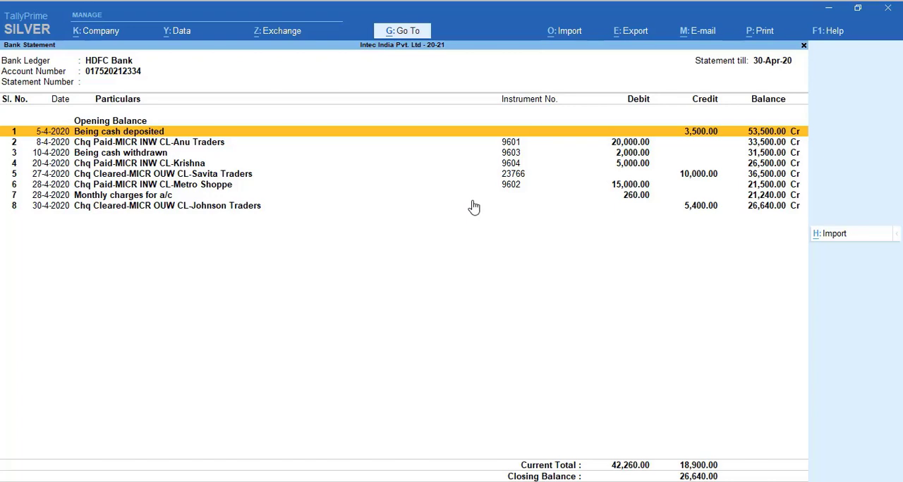
# Import the displayed bank statement and return to the HDFC Bank reconciliation
pyautogui.click(837, 243)
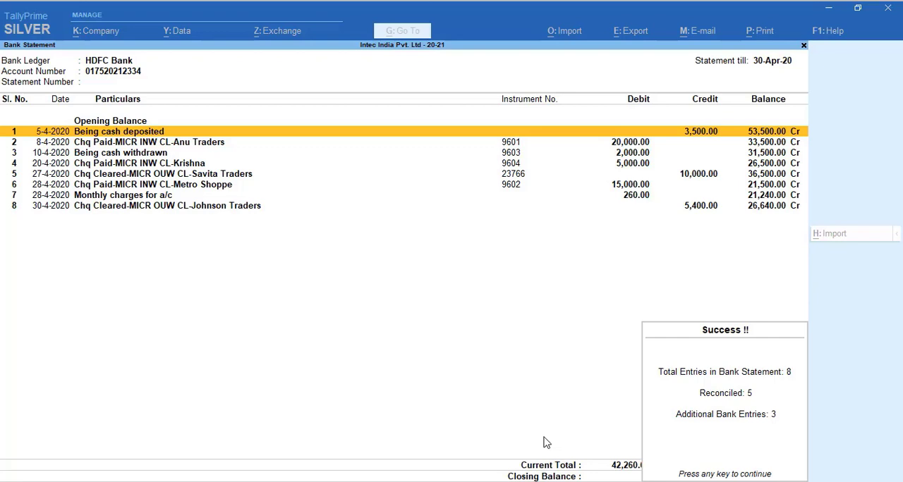
pyautogui.press('Return')
pyautogui.press('Escape')
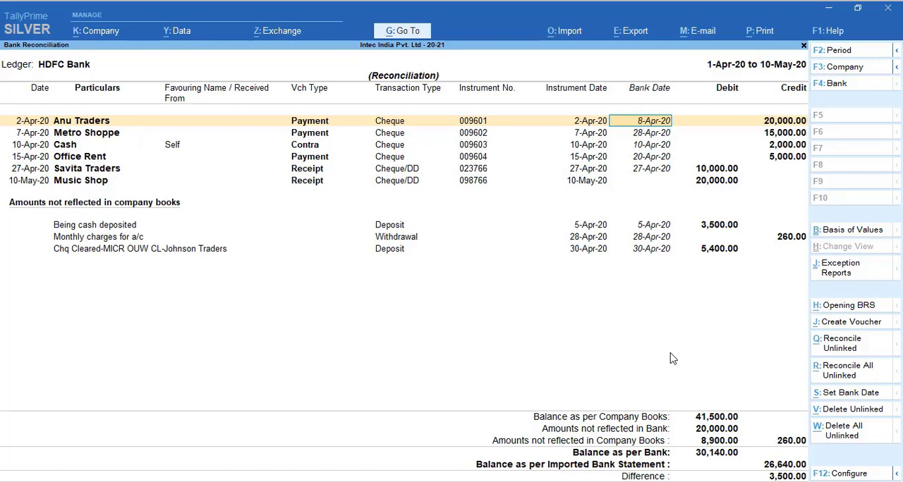
# Review the vouchers' imported bank dates, leave Music Shop undated, accept the reconciliation and reopen it for HDFC Bank
pyautogui.press('Down')
pyautogui.press('Down')
pyautogui.press('Down')
pyautogui.press('Down')
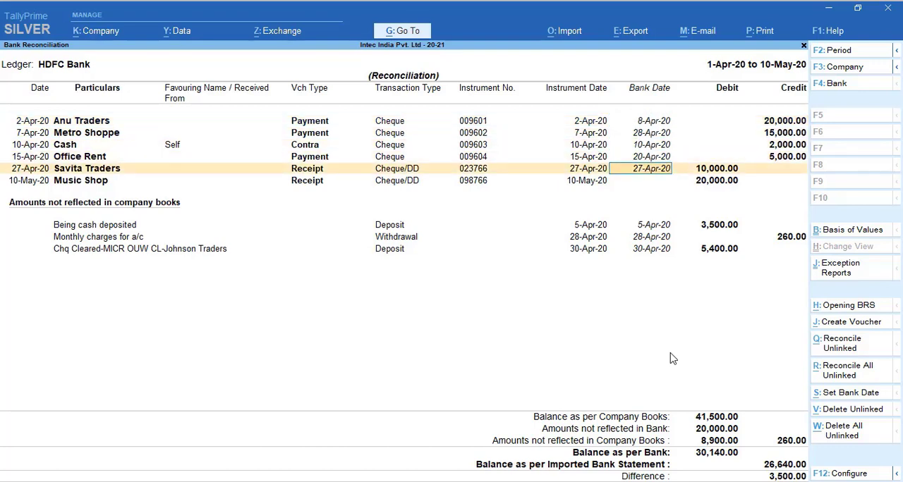
pyautogui.press('Down')
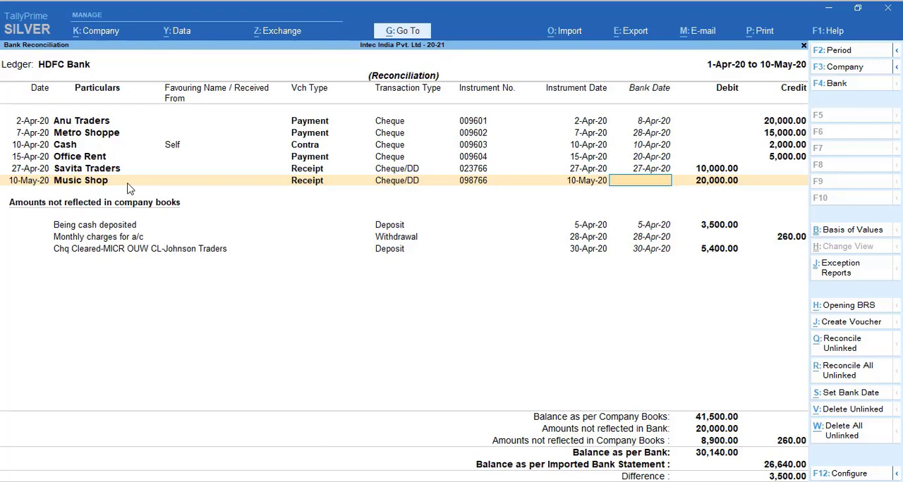
pyautogui.press('Return')
pyautogui.press('Return')
pyautogui.press('Return')
pyautogui.press('Return')
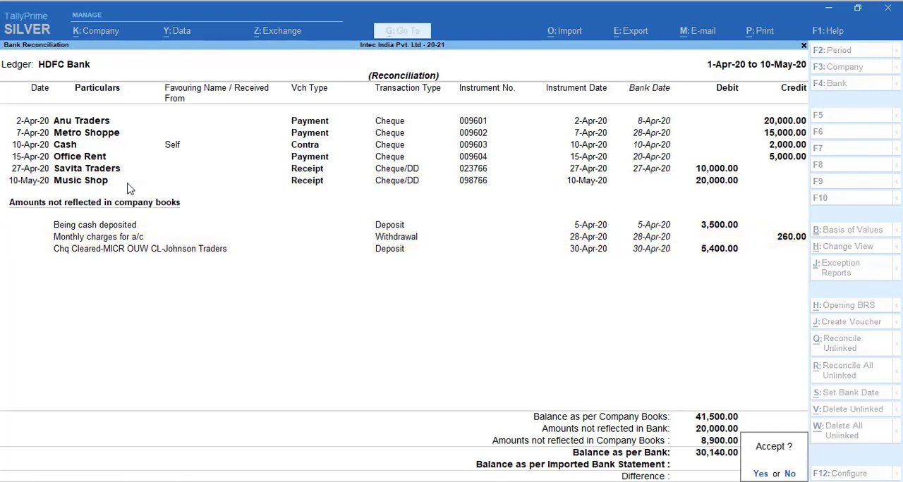
pyautogui.press('Return')
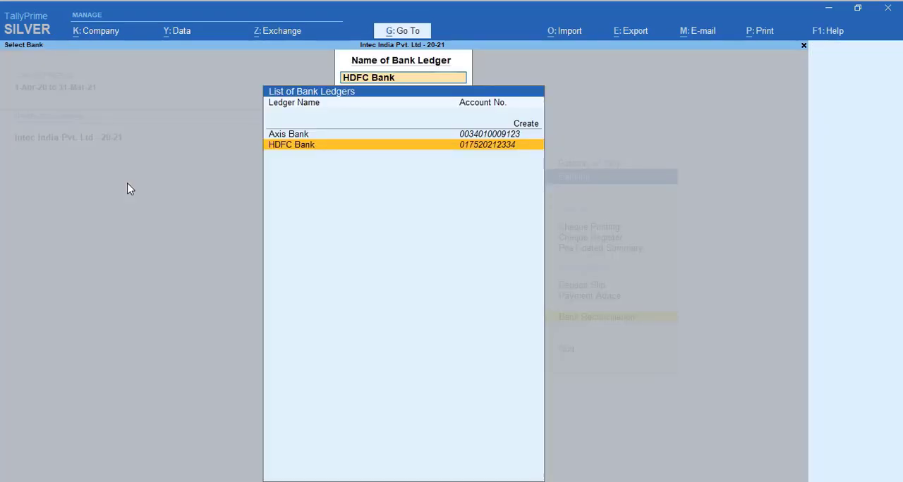
pyautogui.press('Return')
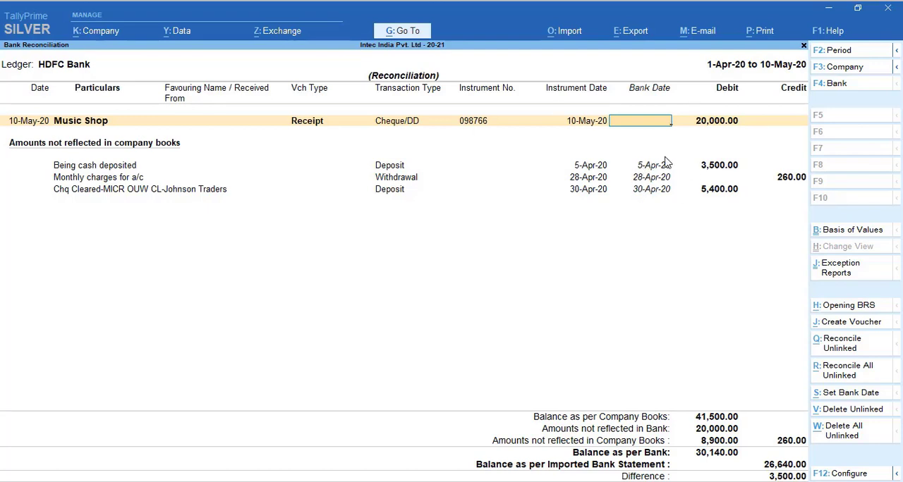
# Leave the reconciliation and display the HDFC Bank ledger vouchers, selecting the 5-Apr-20 Cash contra entry
pyautogui.press('Return')
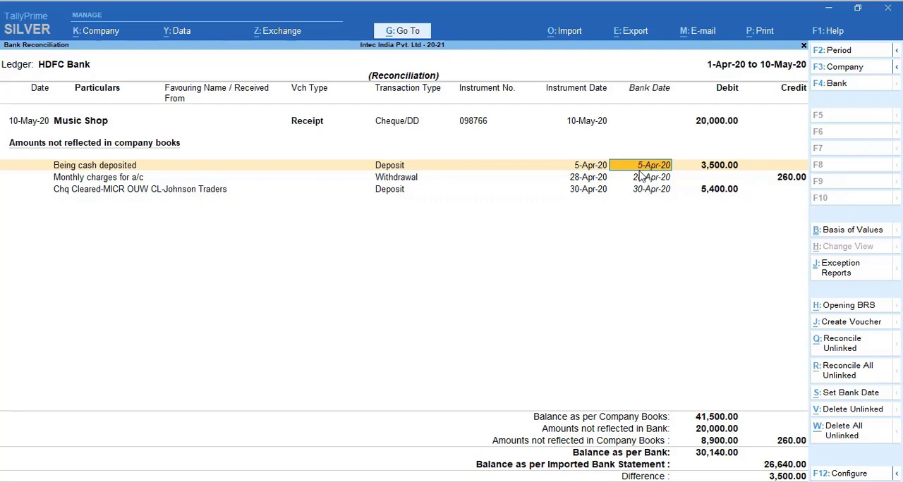
pyautogui.press('Escape')
pyautogui.press('Escape')
pyautogui.press('Escape')
pyautogui.press('Escape')
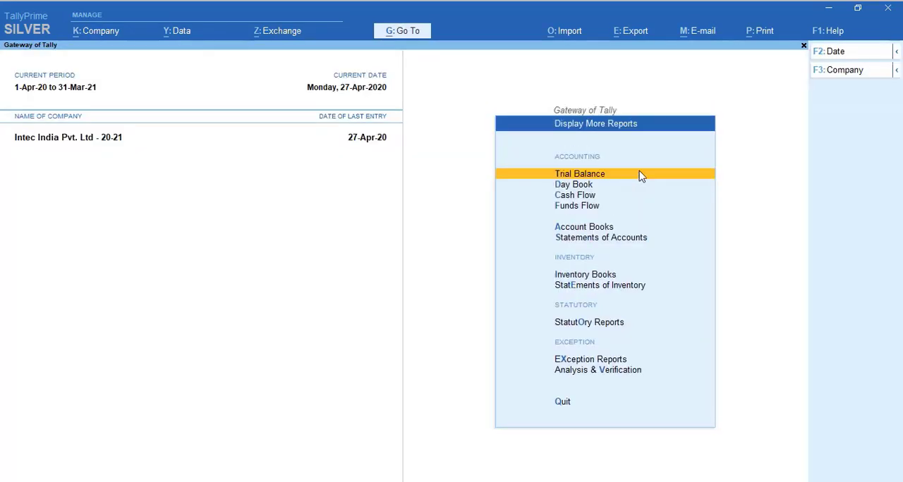
pyautogui.write('dalb')
pyautogui.press('Down')
pyautogui.press('Return')
pyautogui.press('Down')
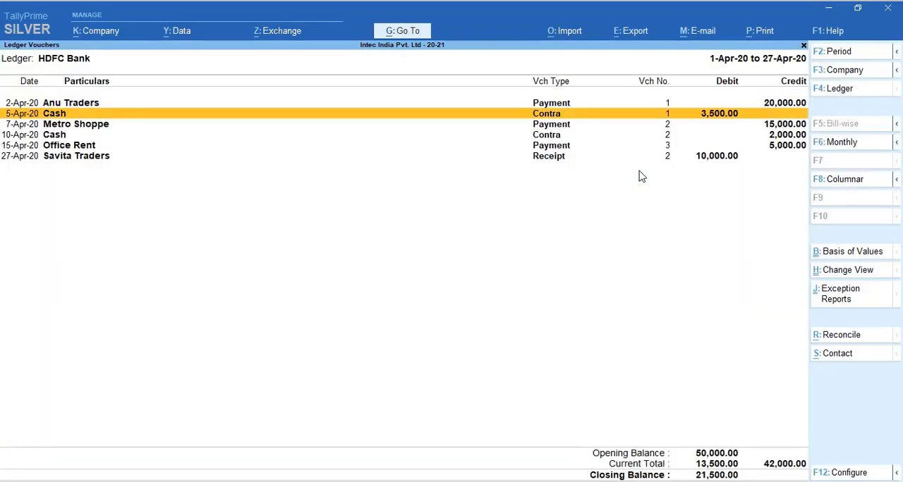
# Open the 5-Apr-20 Cash contra voucher and check the bank date in its HDFC Bank allocation
pyautogui.press('Return')
pyautogui.press('Return')
pyautogui.press('Return')
pyautogui.press('Return')
pyautogui.press('Return')
pyautogui.press('Return')
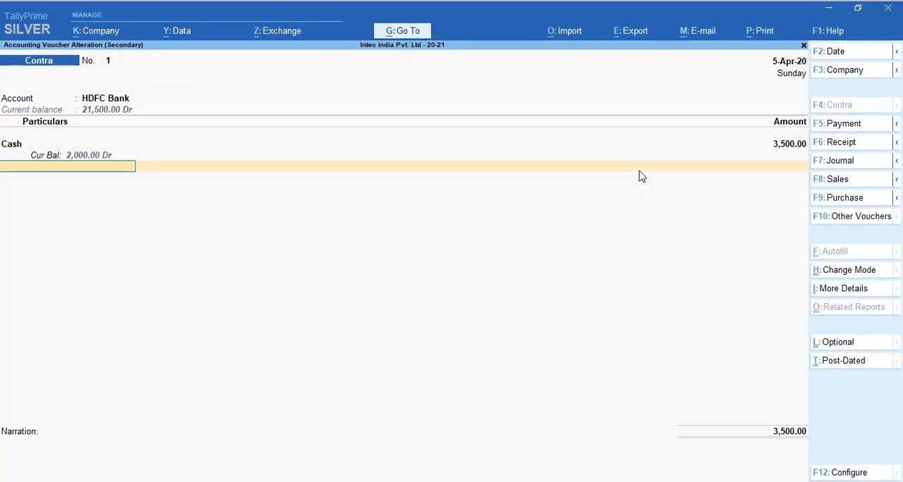
pyautogui.press('Return')
pyautogui.press('Return')
pyautogui.press('Return')
pyautogui.press('Return')
pyautogui.press('Return')
pyautogui.press('Return')
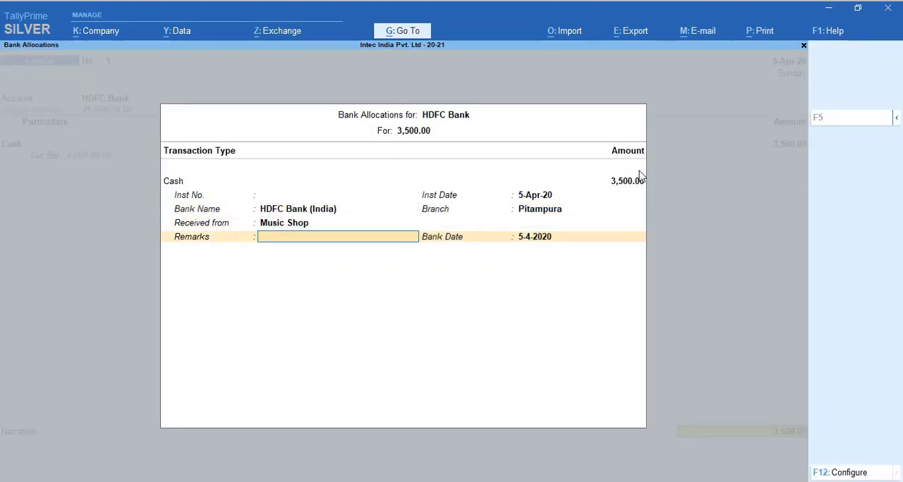
pyautogui.press('Return')
pyautogui.press('BackSpace')
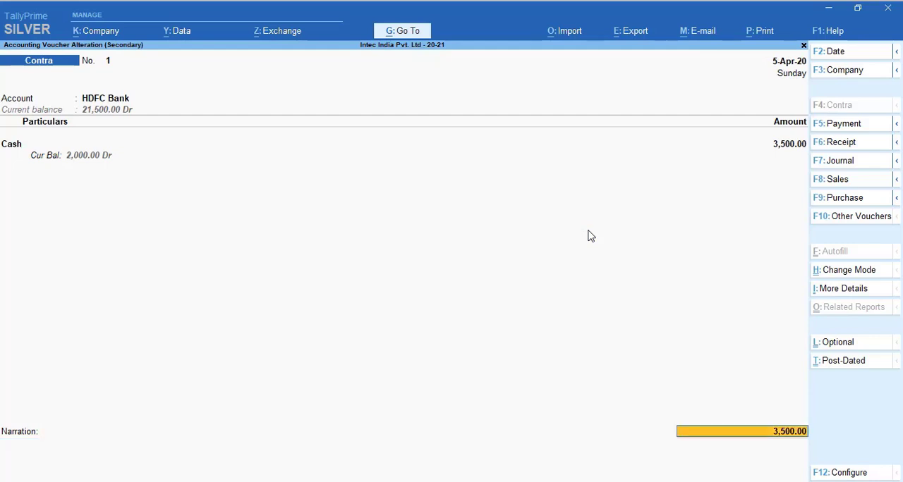
pyautogui.press('Return')
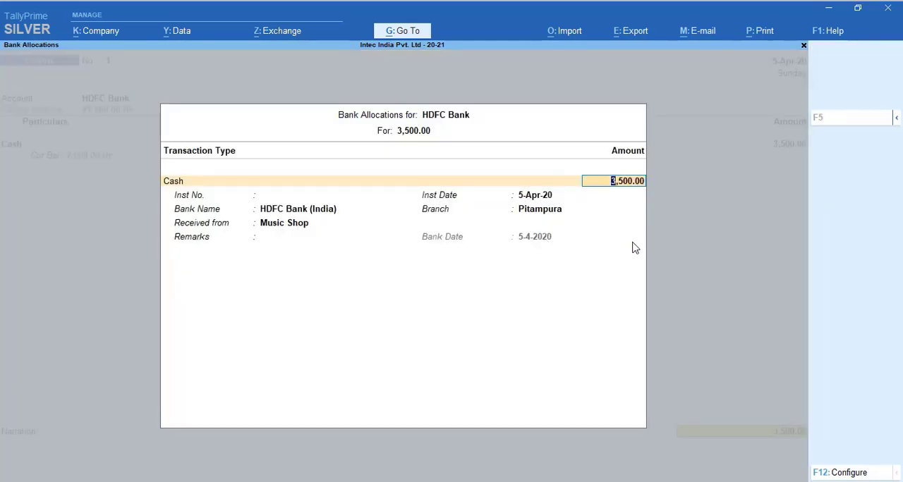
# Quit the contra voucher without saving and return to the Gateway of Tally
pyautogui.press('Escape')
pyautogui.press('Escape')
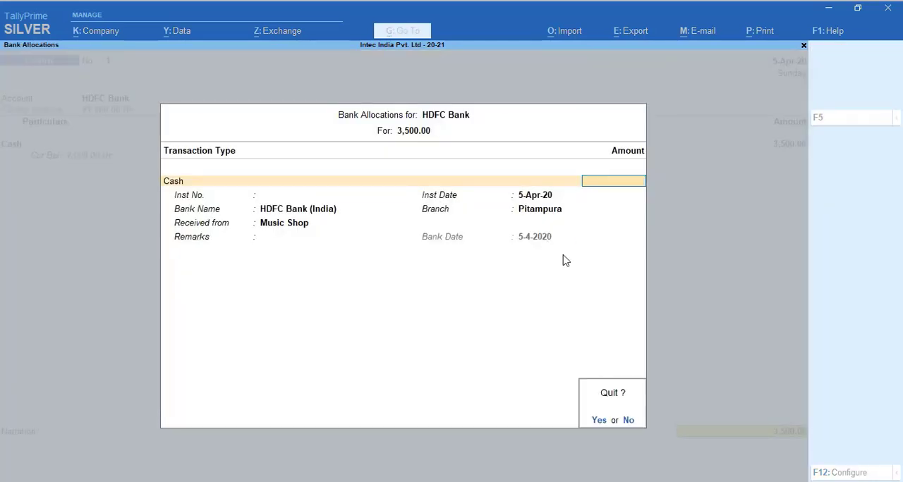
pyautogui.press('Return')
pyautogui.press('Escape')
pyautogui.press('Return')
pyautogui.press('Escape')
pyautogui.press('Escape')
pyautogui.press('Escape')
pyautogui.press('Escape')
pyautogui.press('Escape')
pyautogui.press('Escape')
pyautogui.press('Escape')
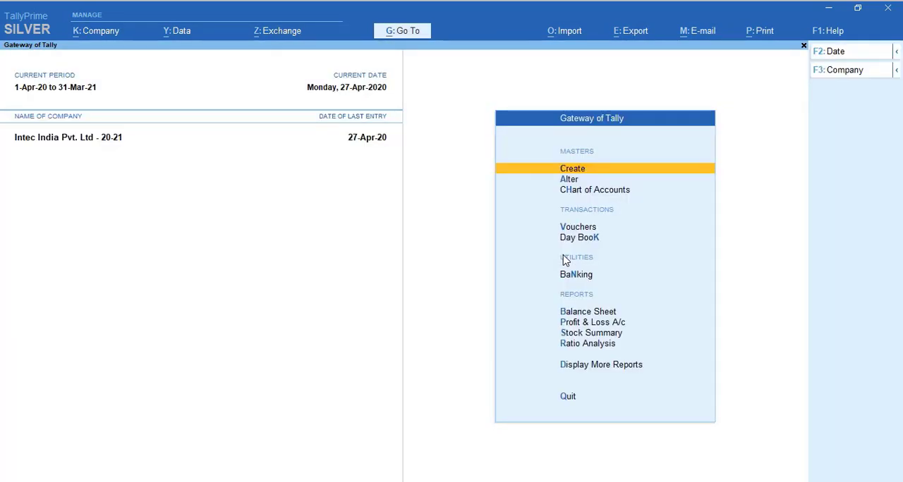
# Reopen the bank reconciliation for the HDFC Bank ledger
pyautogui.press('Down')
pyautogui.press('Down')
pyautogui.press('Down')
pyautogui.press('Down')
pyautogui.press('Down')
pyautogui.press('Return')
pyautogui.press('Down')
pyautogui.press('Down')
pyautogui.press('Down')
pyautogui.press('Down')
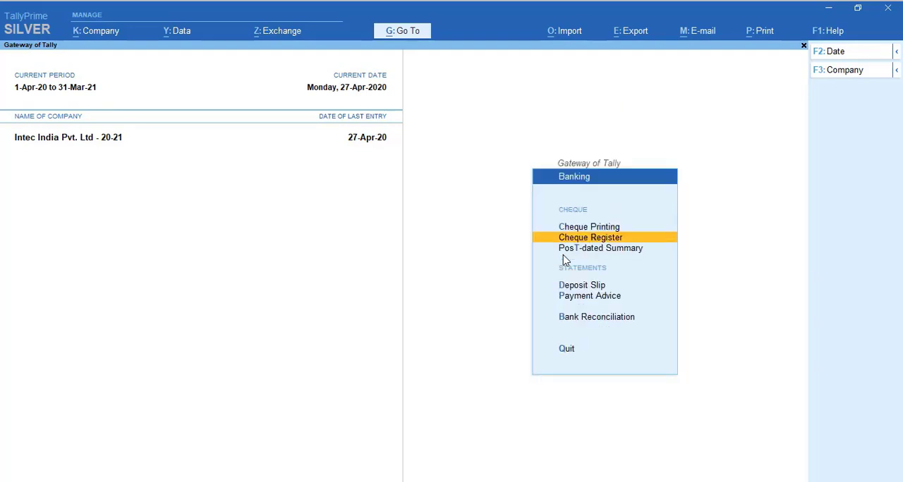
pyautogui.press('Down')
pyautogui.press('Return')
pyautogui.press('Down')
pyautogui.press('Return')
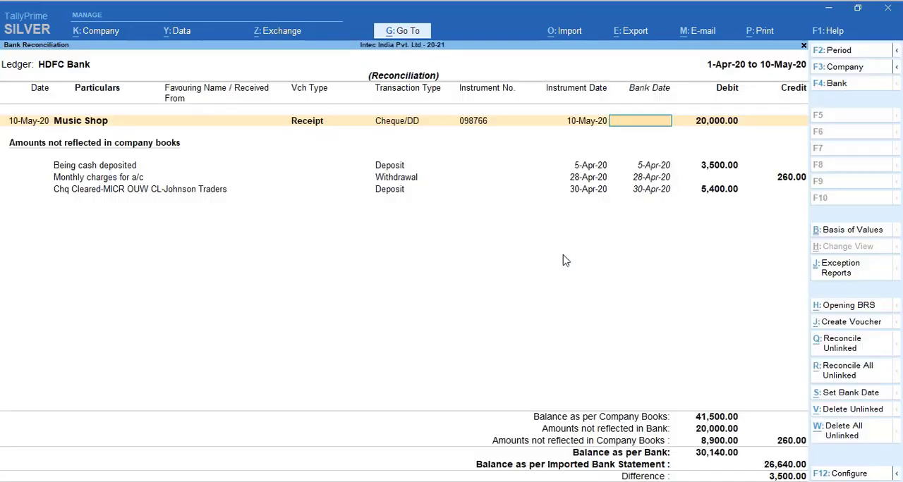
# Delete the unlinked 5-Apr-20 "Being cash deposited" entry from the amounts not reflected in company books
pyautogui.click(590, 167)
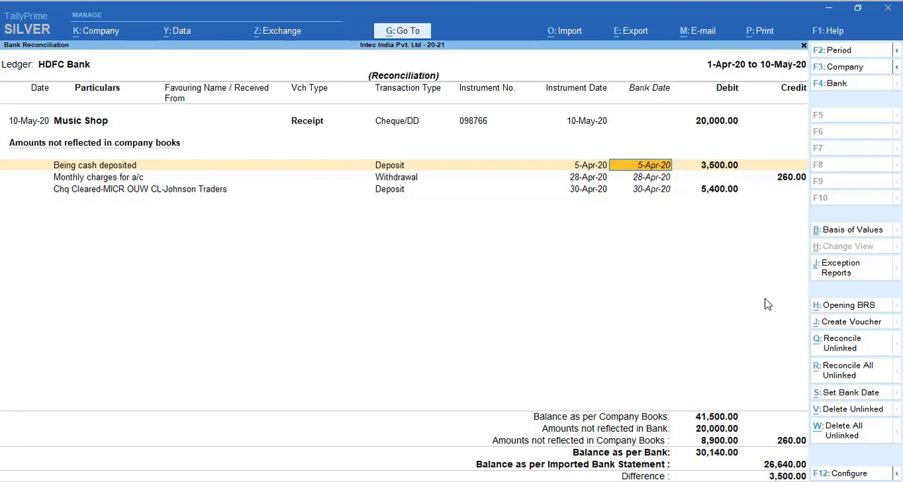
pyautogui.click(841, 413)
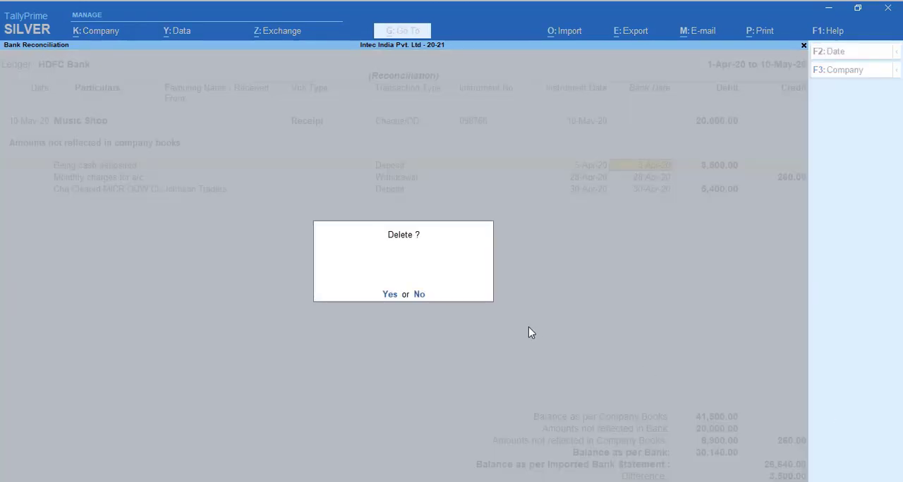
pyautogui.press('y')
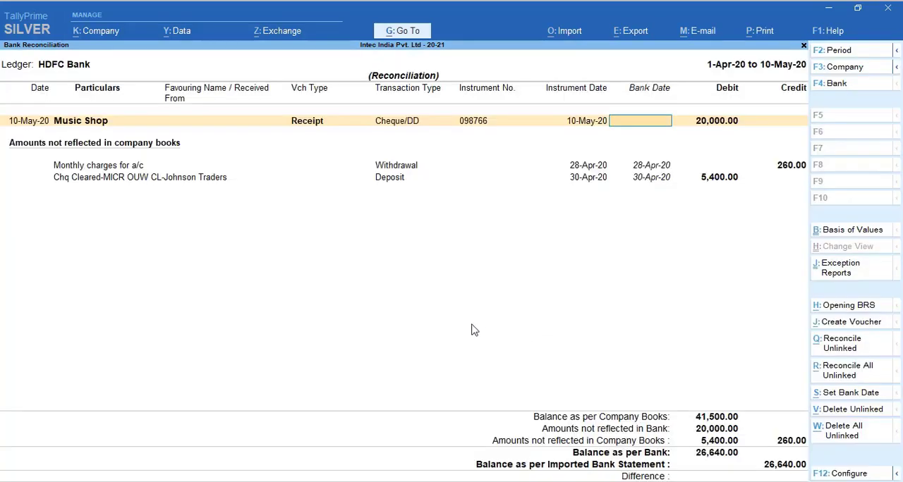
# Start a payment voucher from the unlinked "Monthly charges for a/c" entry and leave its supplier reference and date blank
pyautogui.click(615, 168)
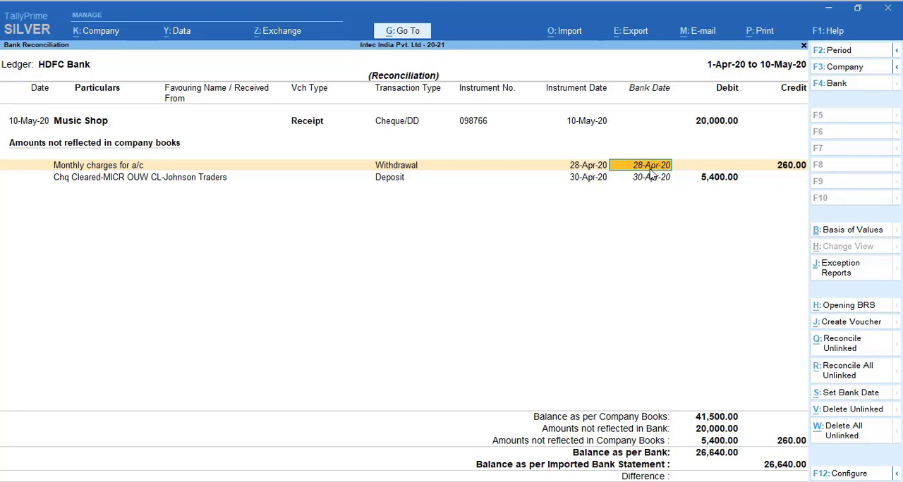
pyautogui.click(843, 323)
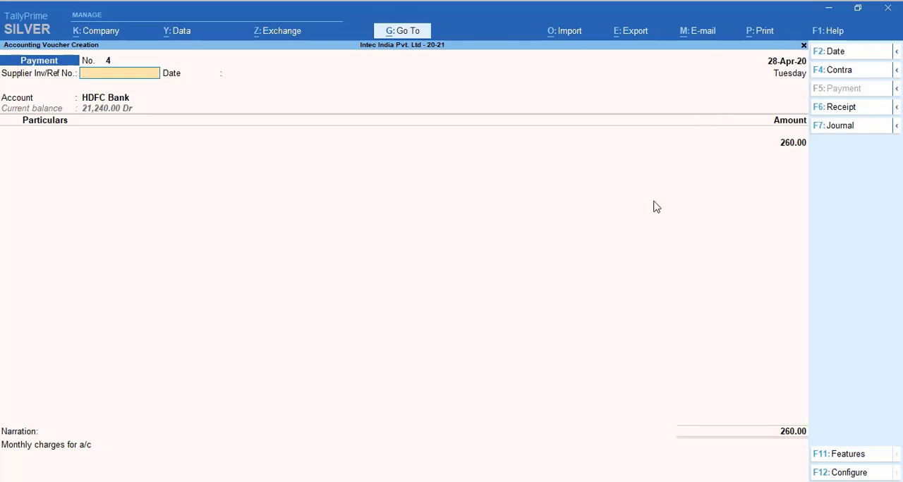
pyautogui.press('Return')
pyautogui.press('Return')
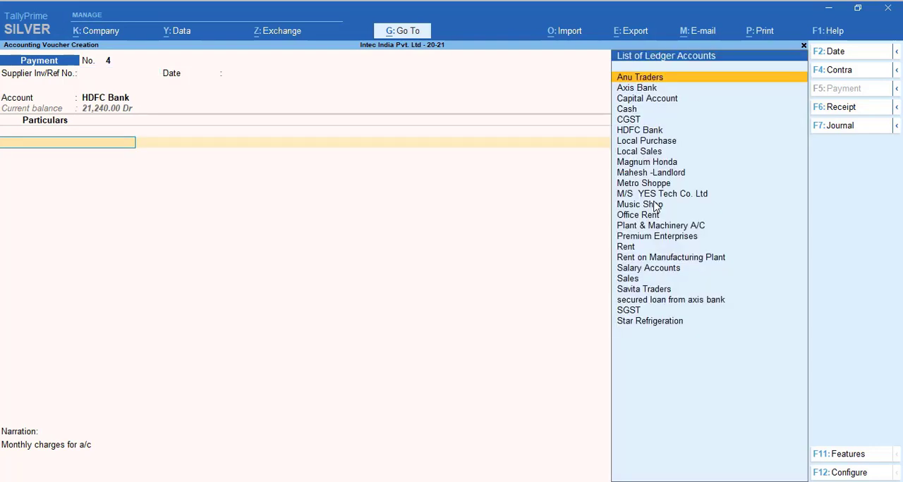
# Start a new ledger from the payment voucher's particulars and name it Bank Charges
pyautogui.press('ctrl')
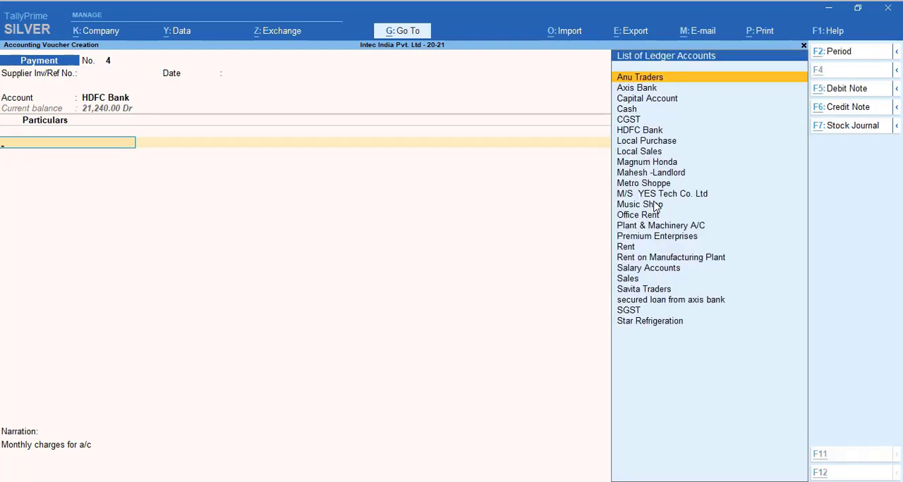
pyautogui.hotkey('alt', 'c')
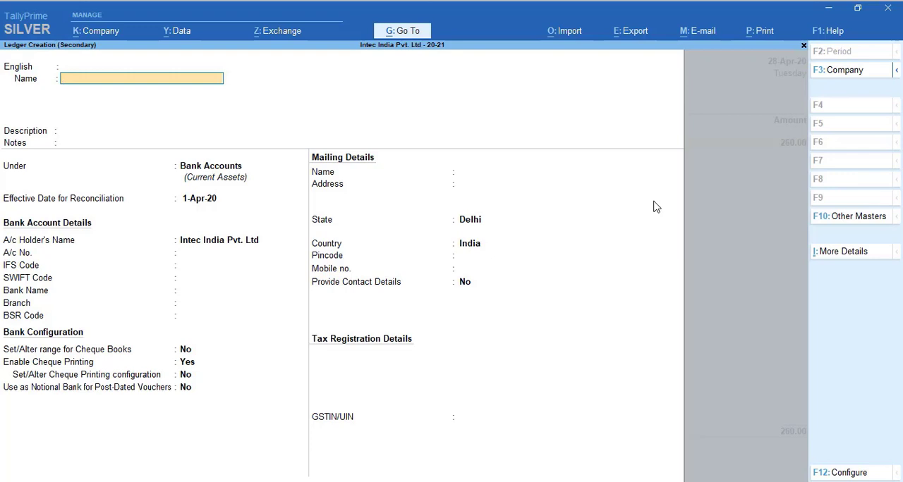
pyautogui.write('Bank Charges')
pyautogui.press('Return')
pyautogui.press('Return')
pyautogui.press('Return')
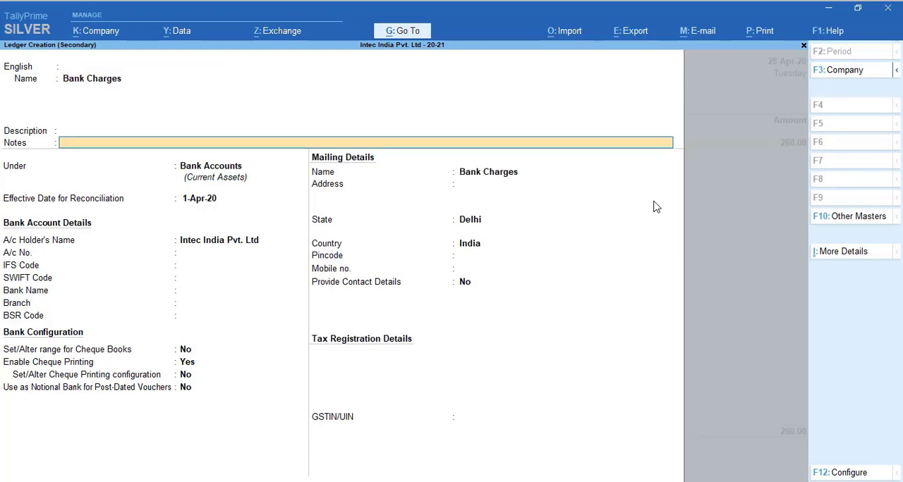
pyautogui.press('Return')
pyautogui.press('Return')
pyautogui.press('Return')
pyautogui.press('Return')
# Place the Bank Charges ledger under Indirect Expenses and save it into the payment voucher
pyautogui.press('BackSpace')
pyautogui.press('BackSpace')
pyautogui.press('BackSpace')
pyautogui.write('In')
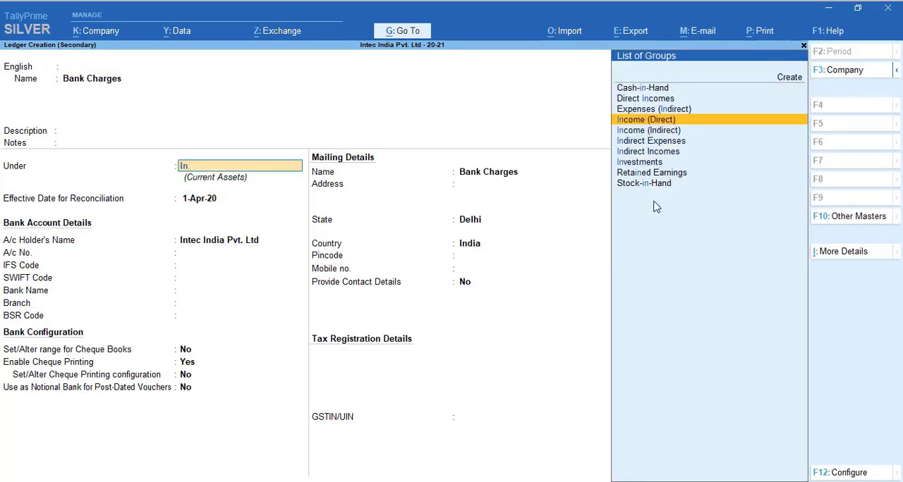
pyautogui.press('Down')
pyautogui.press('Down')
pyautogui.press('Return')
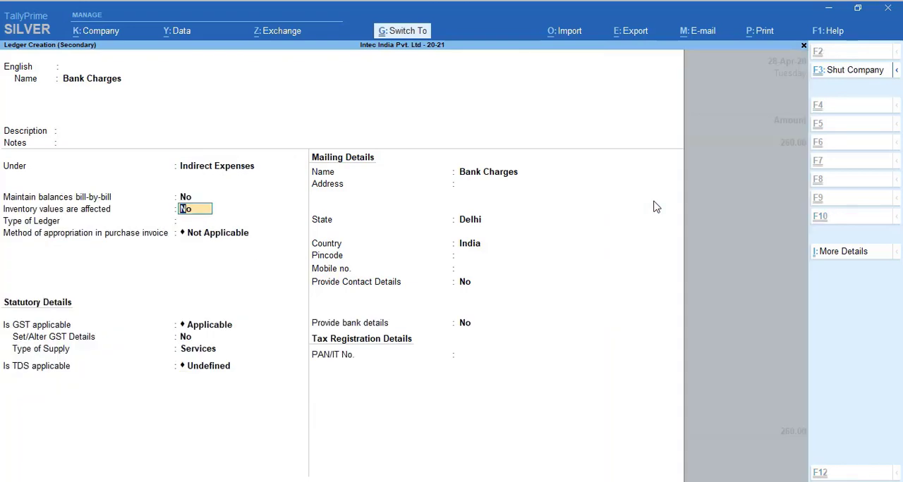
pyautogui.hotkey('ctrl', 'a')
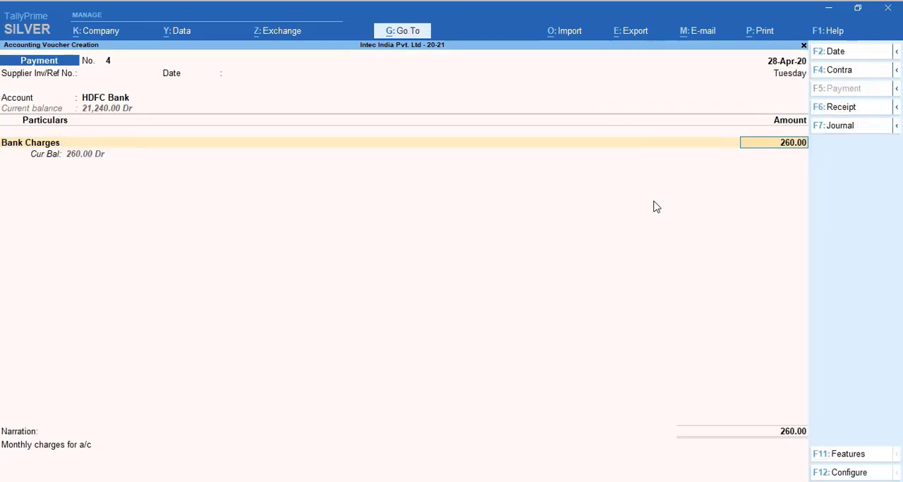
# Keep the 260.00 amount for Bank Charges and set the bank allocation's transaction type to Others
pyautogui.press('Return')
pyautogui.press('Return')
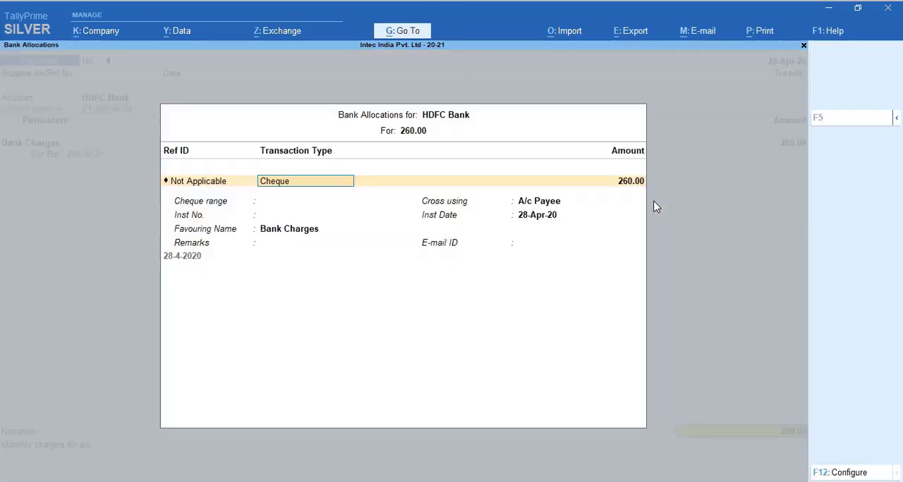
pyautogui.press('BackSpace')
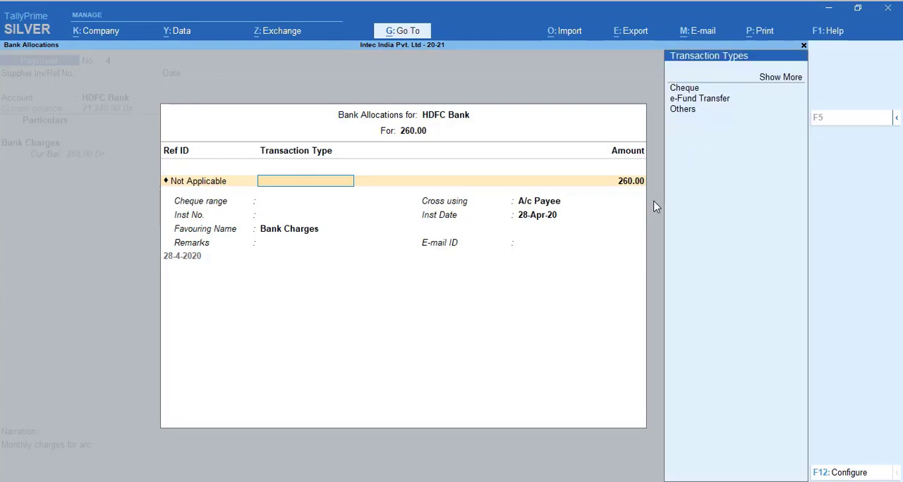
pyautogui.press('Down')
pyautogui.press('Down')
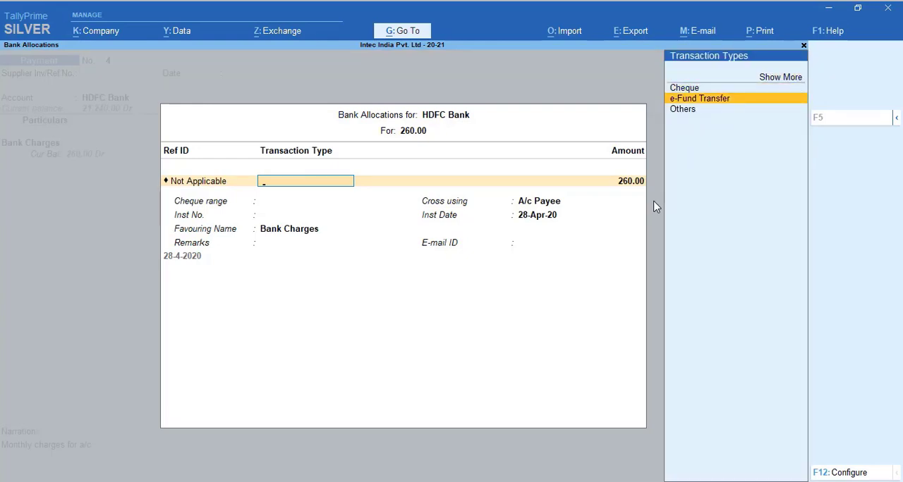
pyautogui.press('Down')
pyautogui.press('Return')
# Accept the remaining bank allocation details and the narration, and save the bank charges payment voucher
pyautogui.press('Return')
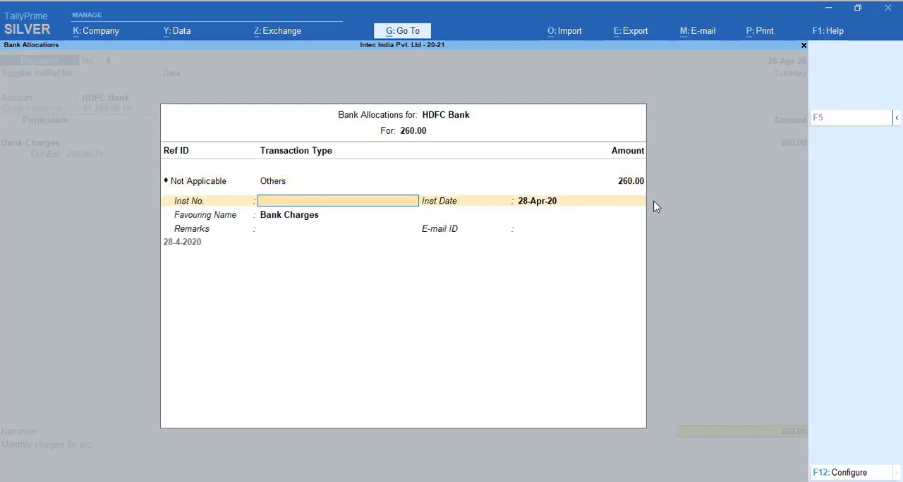
pyautogui.press('Return')
pyautogui.press('Return')
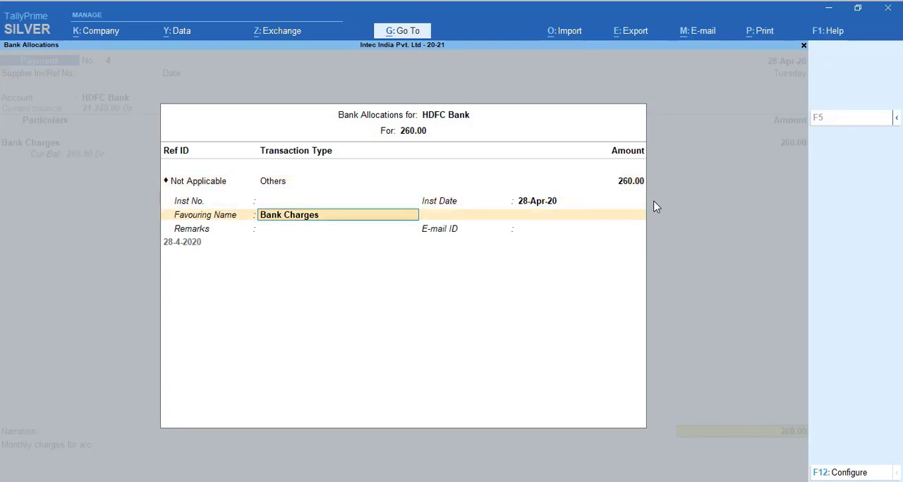
pyautogui.press('Return')
pyautogui.press('Return')
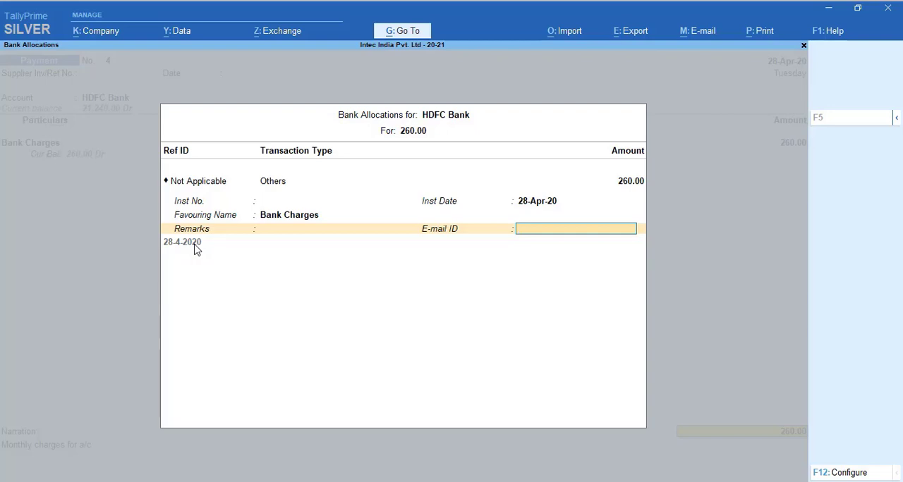
pyautogui.press('Return')
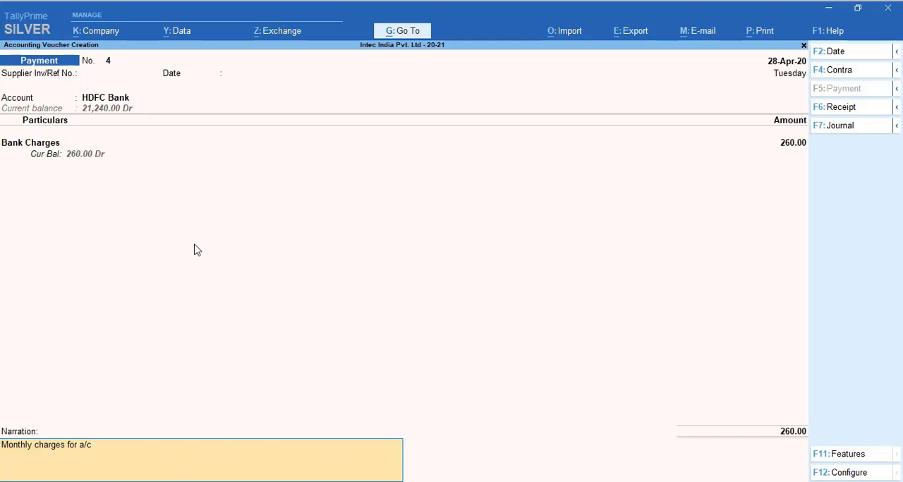
pyautogui.press('Return')
pyautogui.press('Return')
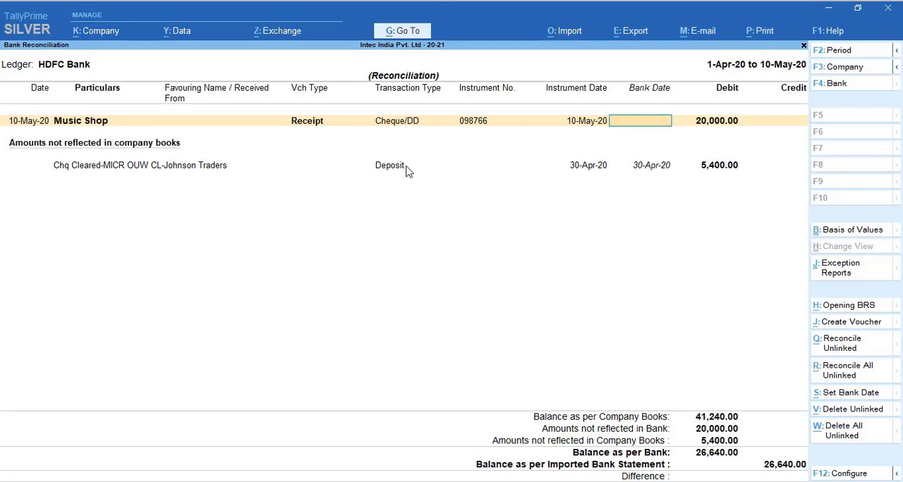
# Create a receipt voucher from the 5,400.00 Johnson Traders deposit missing from the company books, leaving the supplier reference blank
pyautogui.press('Down')
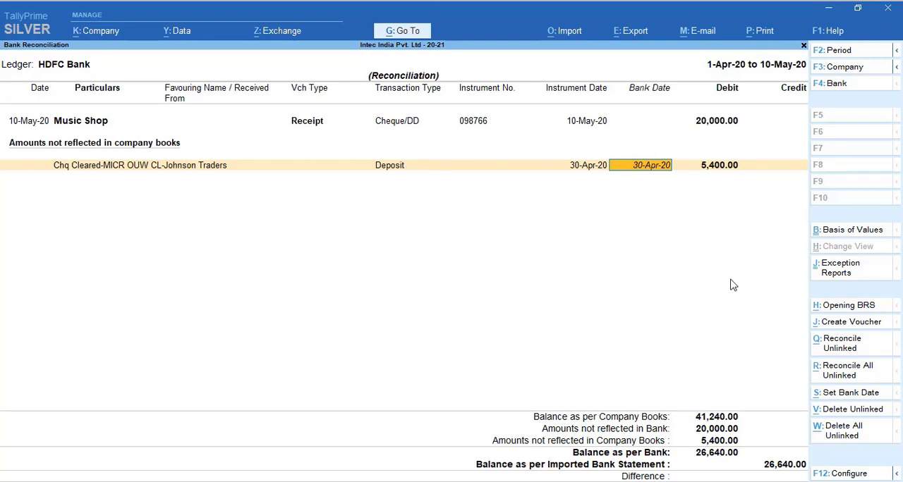
pyautogui.click(830, 327)
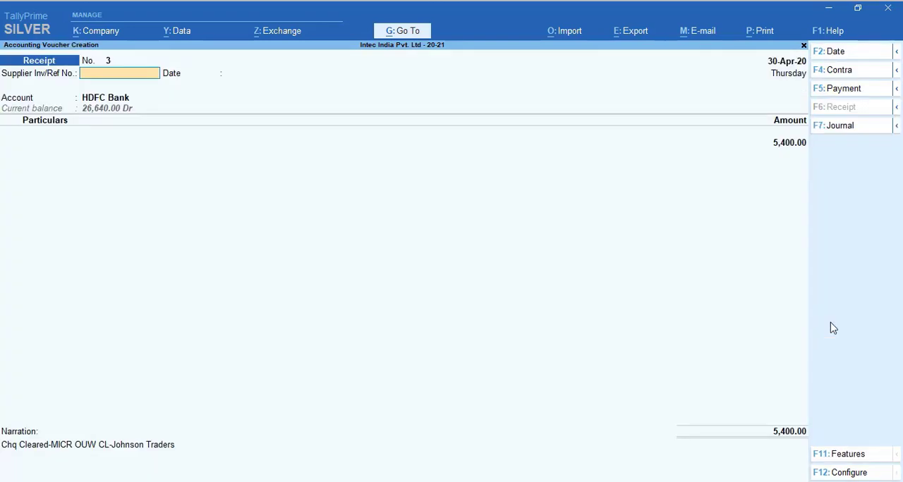
pyautogui.press('Return')
pyautogui.press('Return')
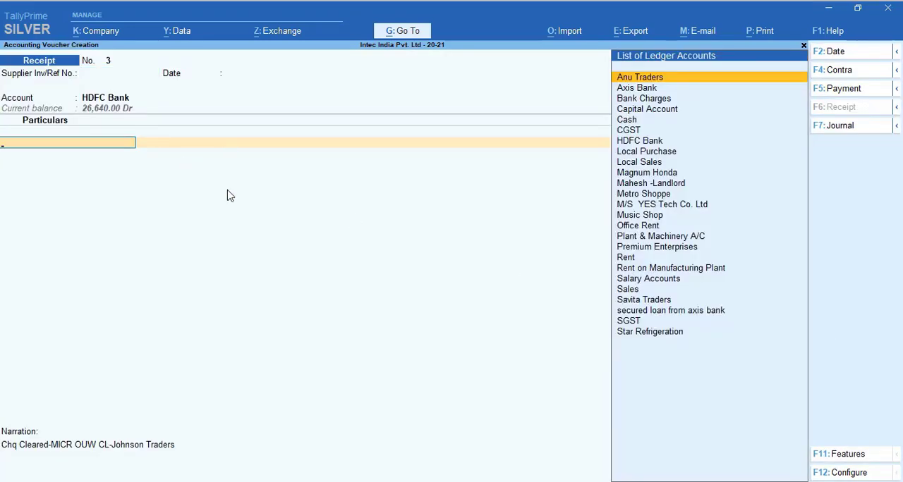
# Start a new ledger from the receipt voucher's particulars and name it Jonjhan Trader
pyautogui.press('alt')
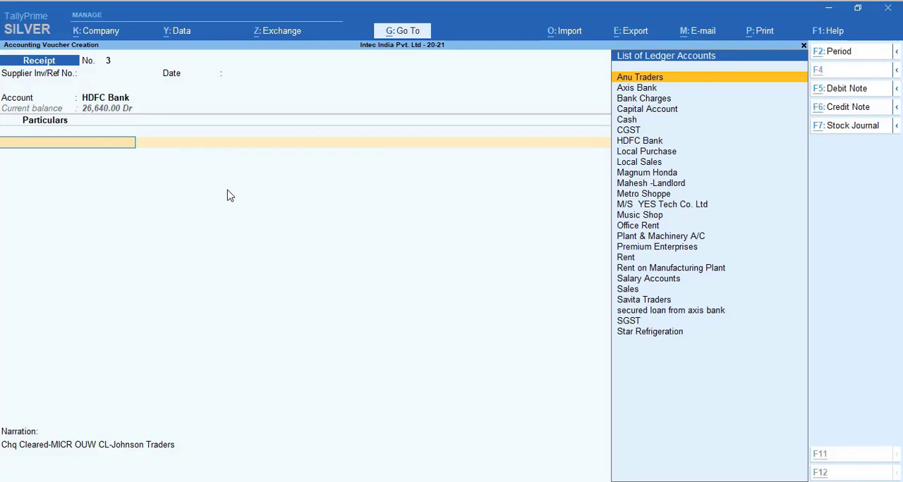
pyautogui.hotkey('alt', 'c')
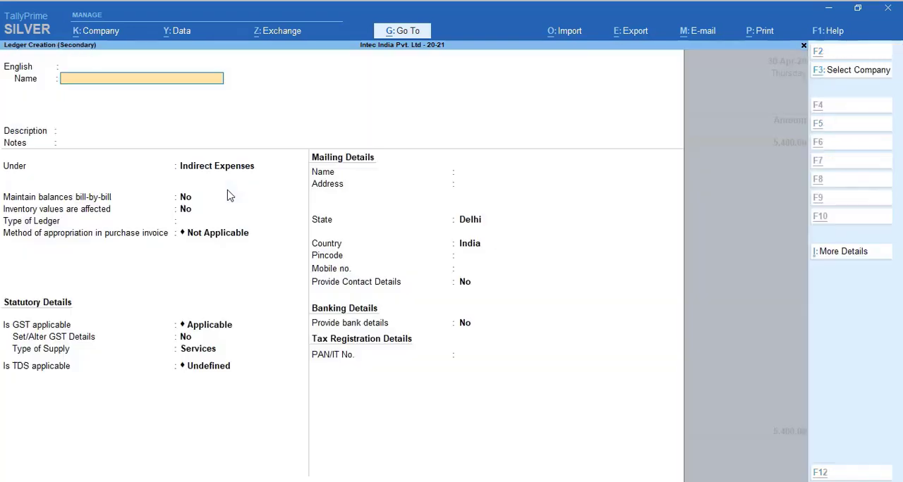
pyautogui.write('Jonjhan')
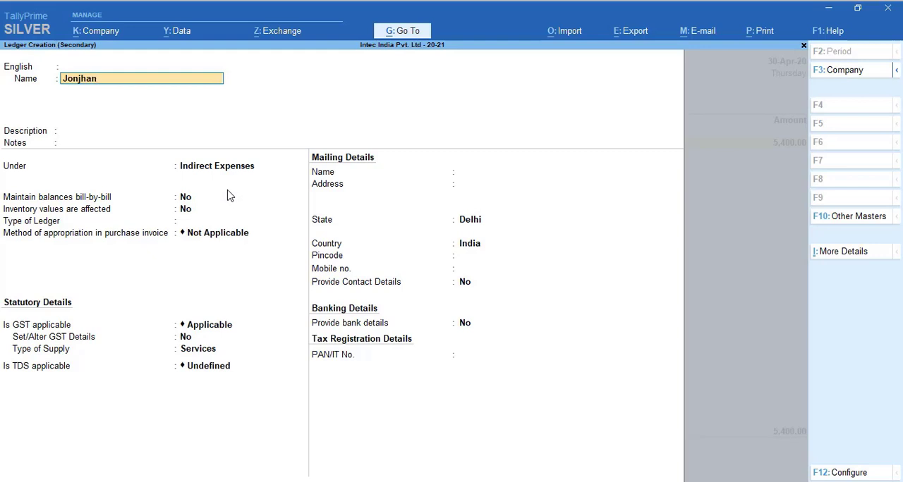
pyautogui.write(' Trader')
pyautogui.press('Return')
pyautogui.press('Return')
pyautogui.press('Return')
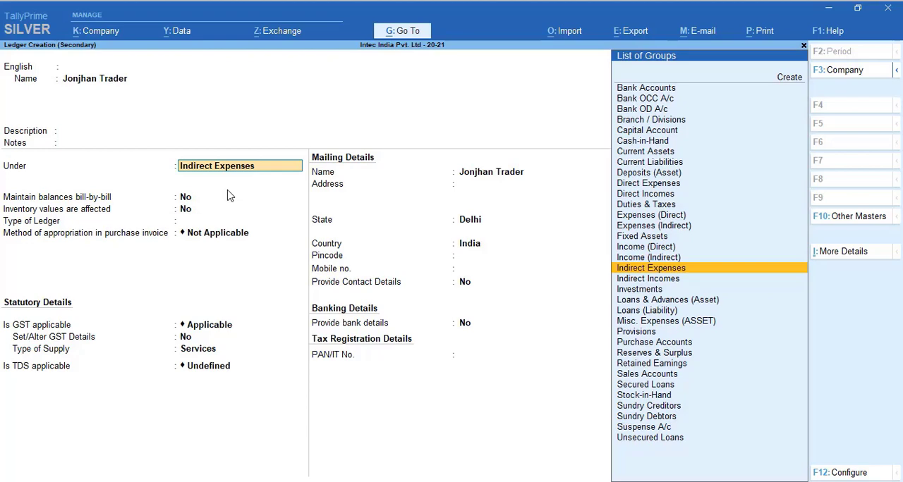
# Place the Jonjhan Trader ledger under a Sundry party group and save it into the receipt voucher
pyautogui.write('Du')
pyautogui.press('BackSpace')
pyautogui.press('BackSpace')
pyautogui.write('Su')
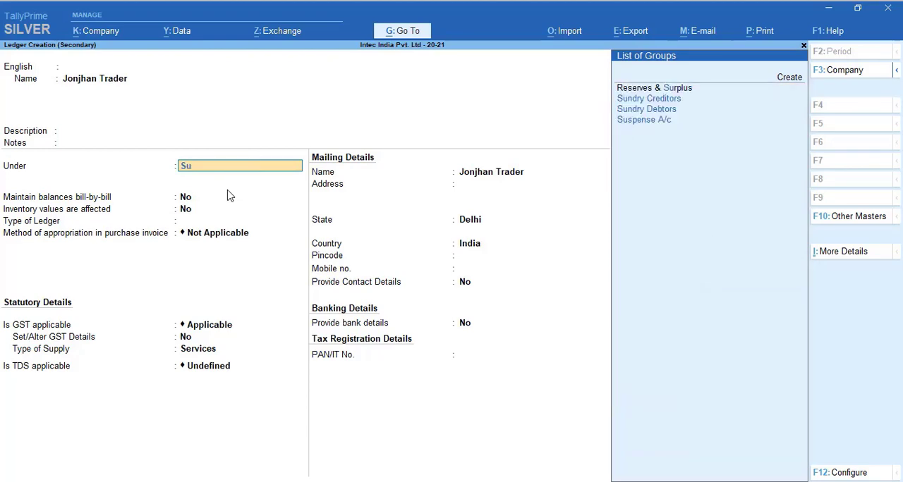
pyautogui.press('Down')
pyautogui.press('Down')
pyautogui.press('Return')
# Keep the 5,400.00 amount for Jonjhan Trader and allocate it On Account in the bill-wise details
pyautogui.press('Return')
pyautogui.hotkey('ctrl', 'a')
pyautogui.press('Return')
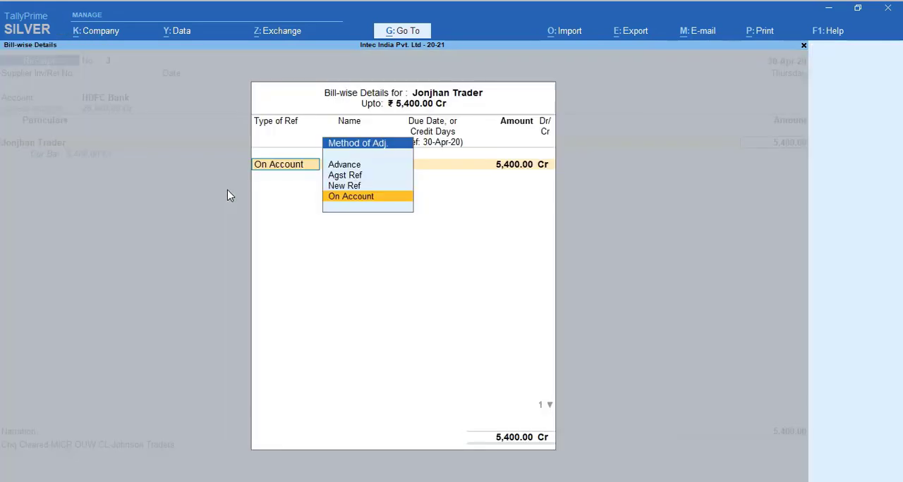
pyautogui.press('Return')
pyautogui.press('Return')
# Accept the receipt's bank allocation details and narration, and save the Jonjhan Trader receipt voucher
pyautogui.press('Return')
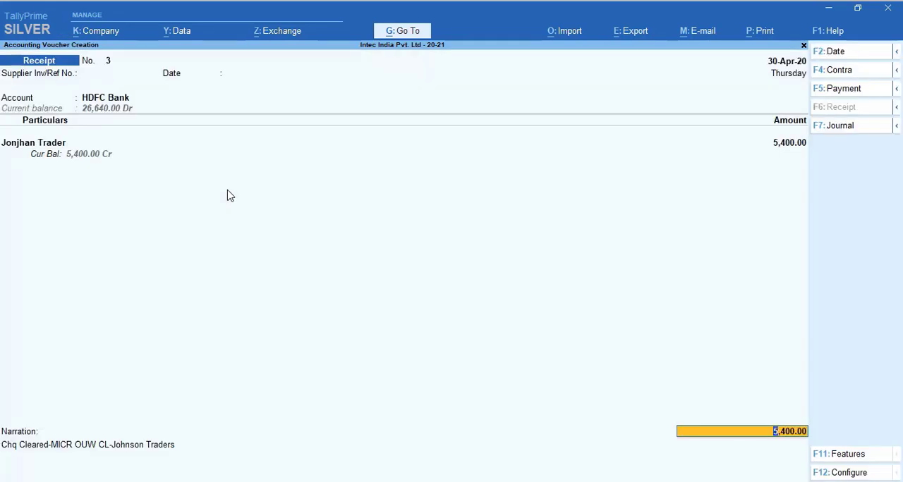
pyautogui.press('Return')
pyautogui.press('Return')
pyautogui.press('Return')
pyautogui.press('Return')
pyautogui.press('Return')
pyautogui.press('Return')
pyautogui.press('Return')
pyautogui.press('Return')
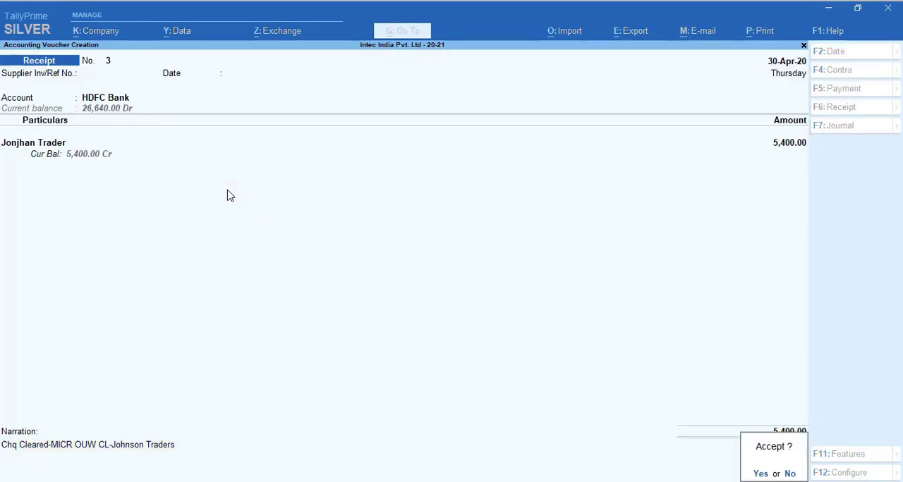
pyautogui.press('Return')
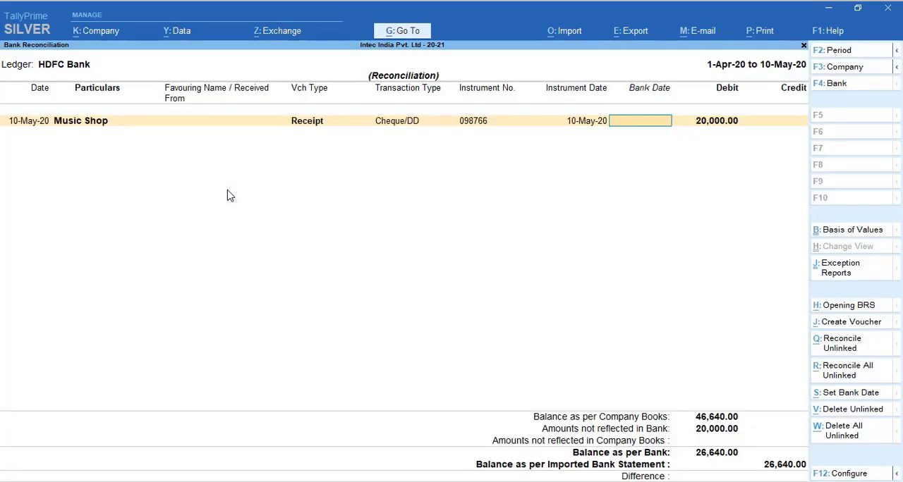